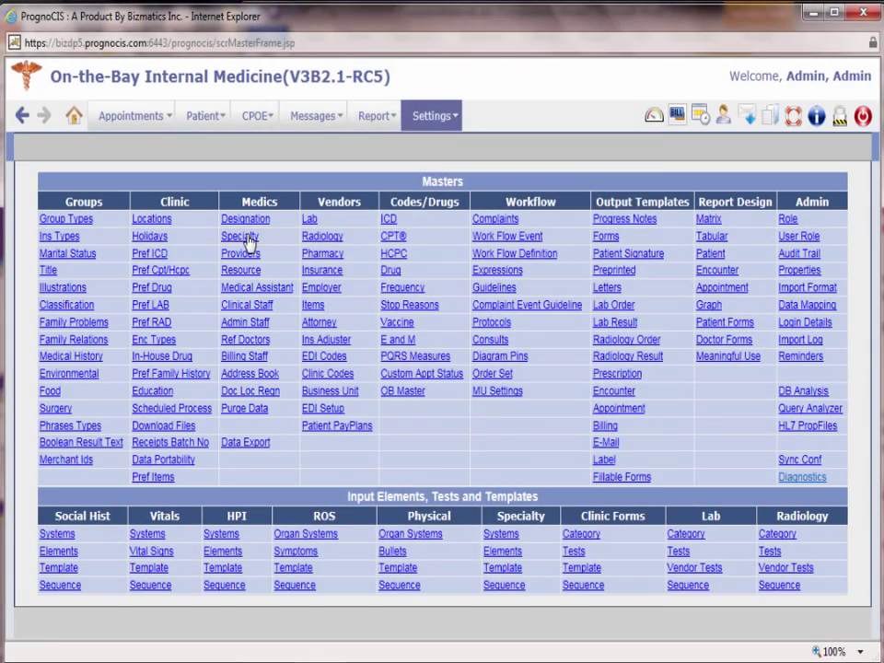
Add a new medical specialty named Chiropractic/Physical Therapy with code C and save it
left_click(250, 239)
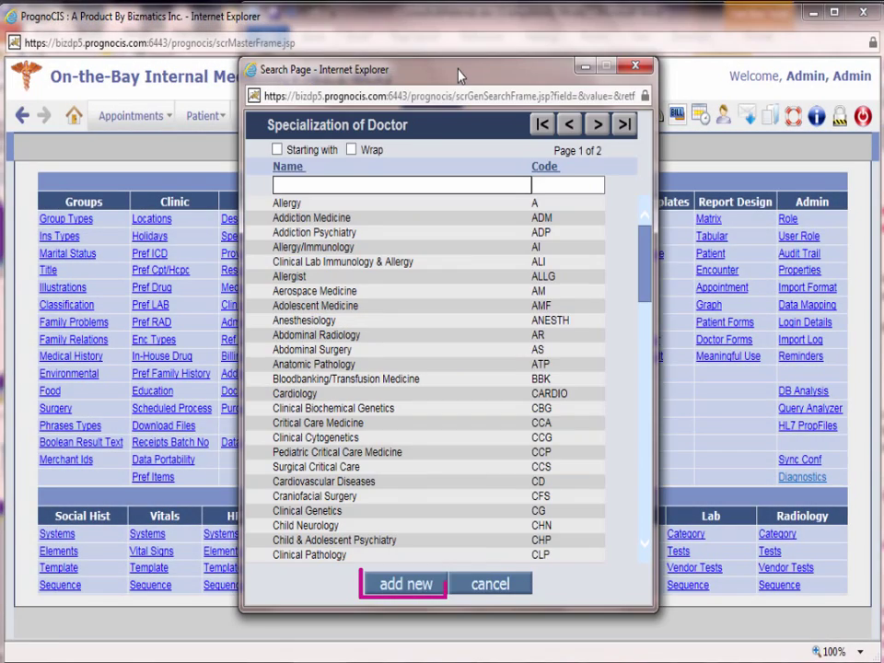
left_click(416, 585)
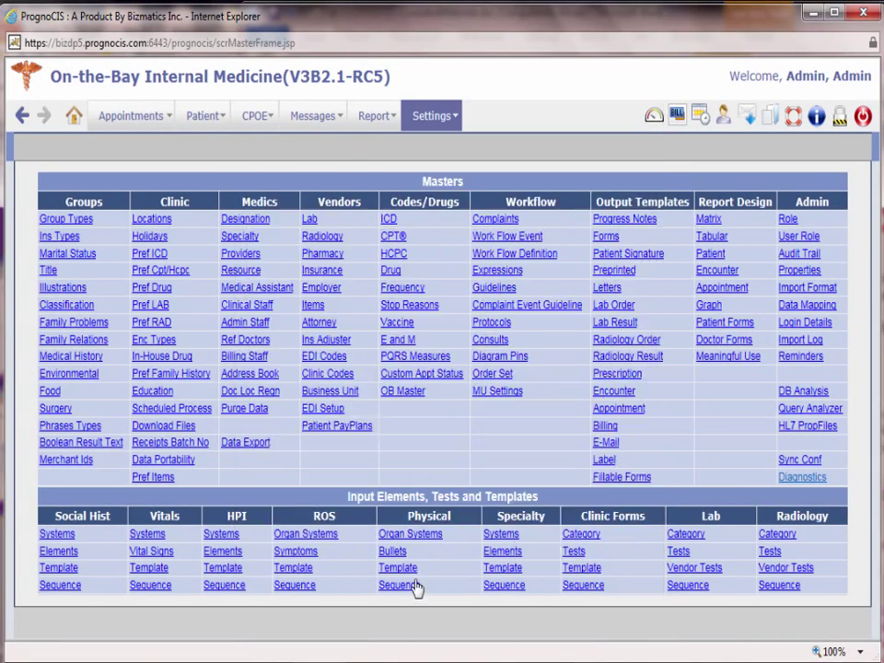
left_click(450, 177)
type("Chiropra")
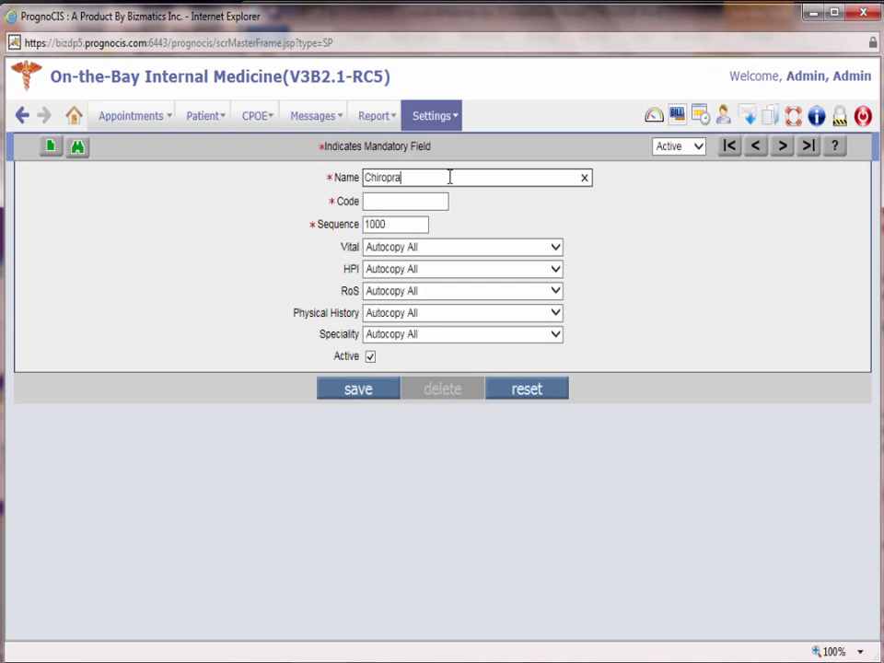
type("ctic/Physical Therapy")
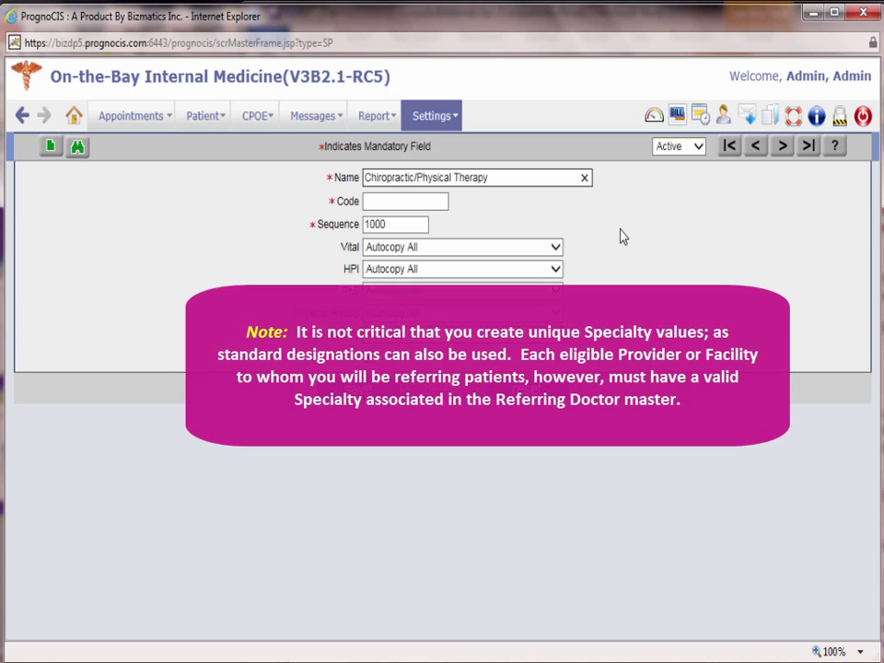
left_click(431, 201)
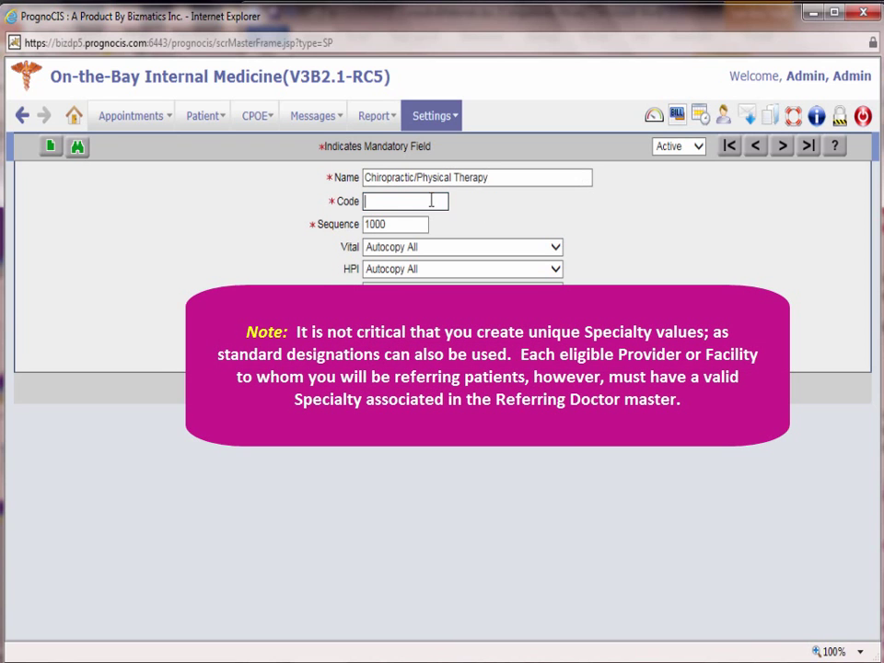
type("C")
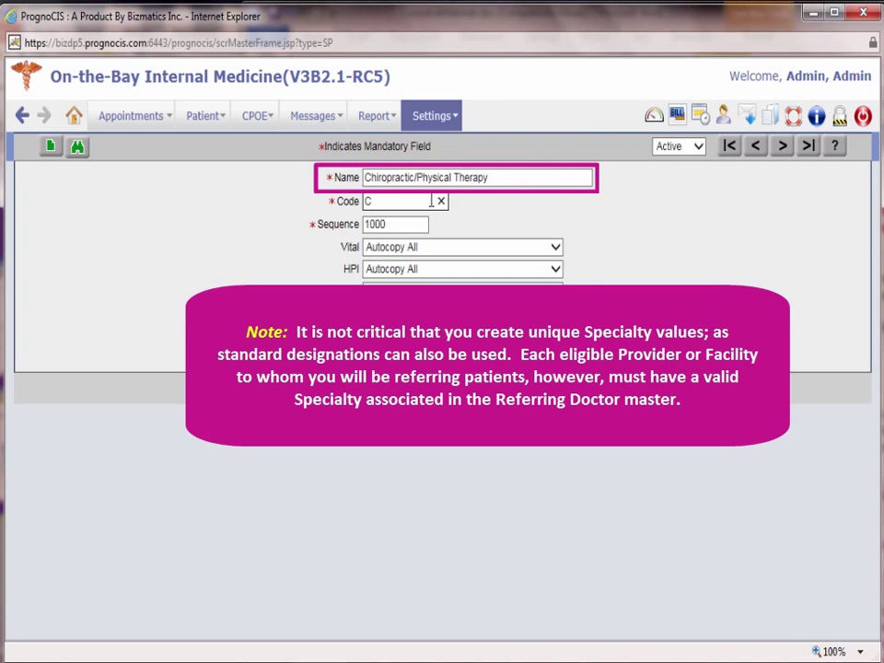
left_click(687, 239)
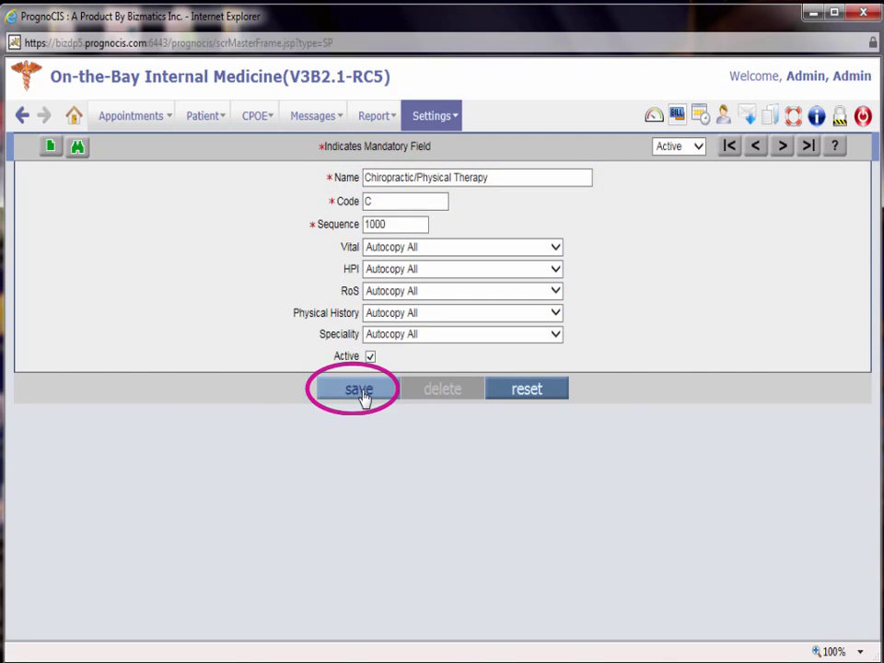
left_click(359, 390)
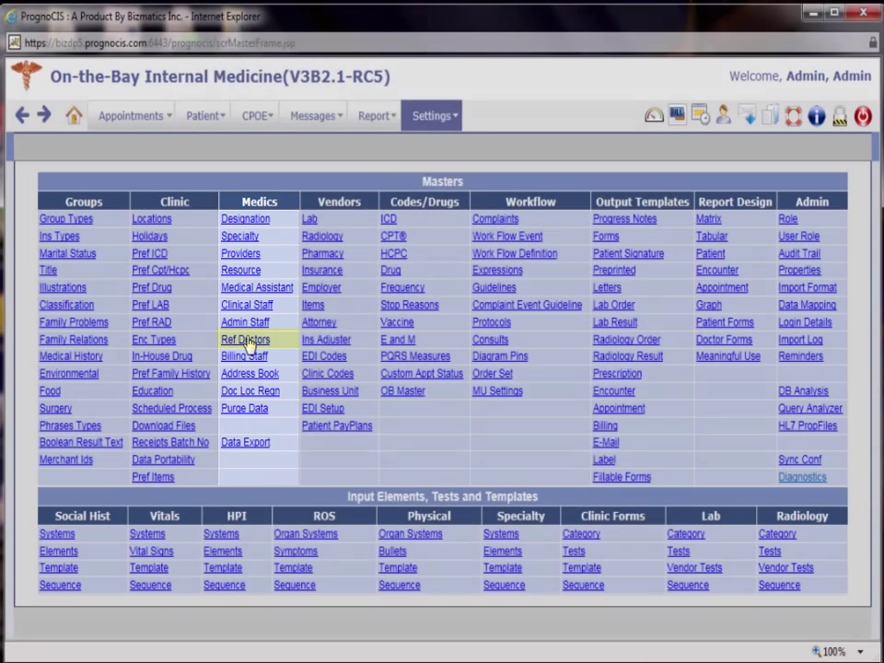
Start a new referring doctor record with first name Therapy by the Bay and last name Southside Annex
left_click(246, 340)
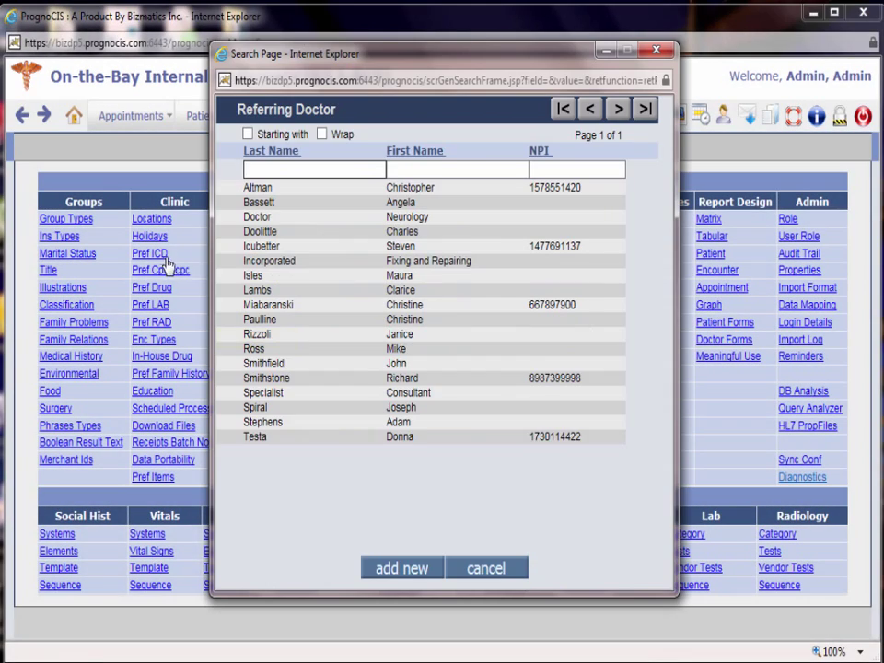
left_click(402, 571)
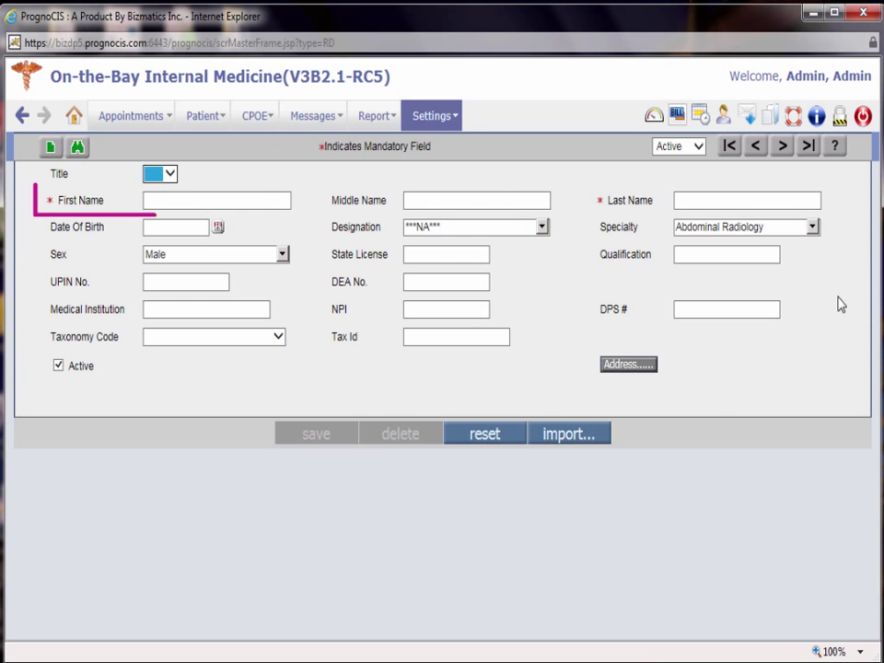
left_click(246, 200)
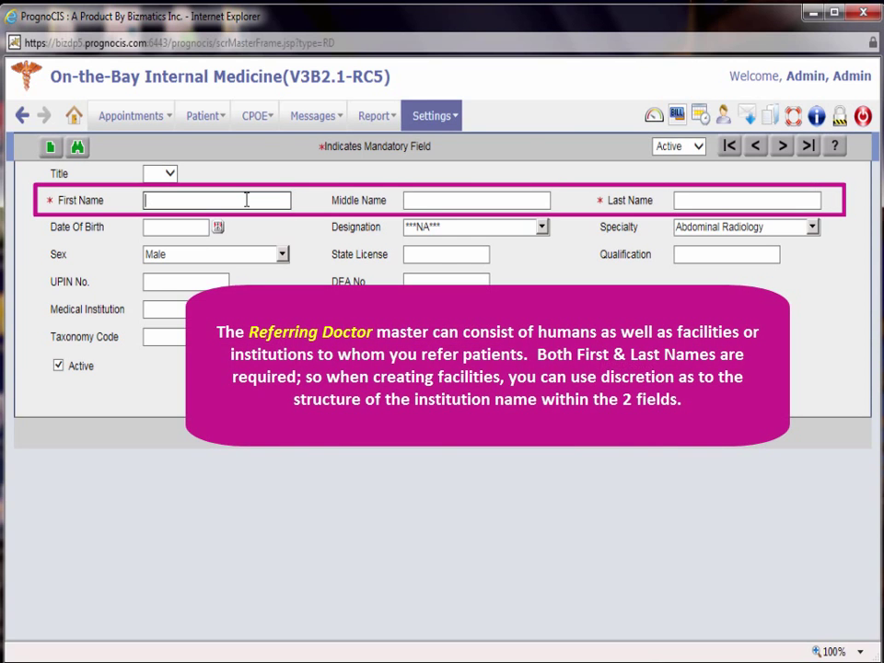
type("Therapy by the Bay")
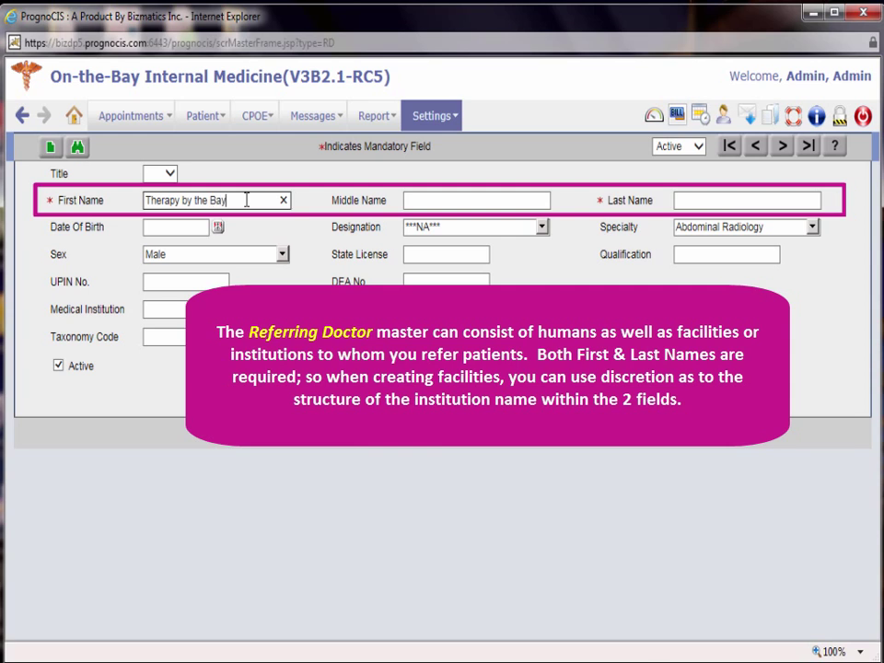
left_click(719, 201)
type("Southside Annex")
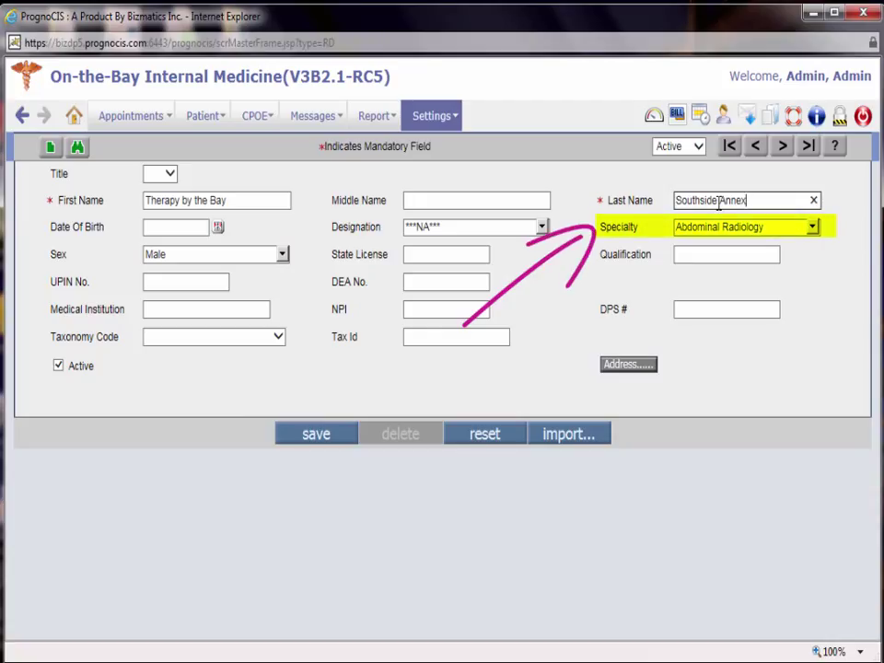
Set the Southside Annex record's specialty to Chiropractic/Physical Therapy and save it
left_click(811, 230)
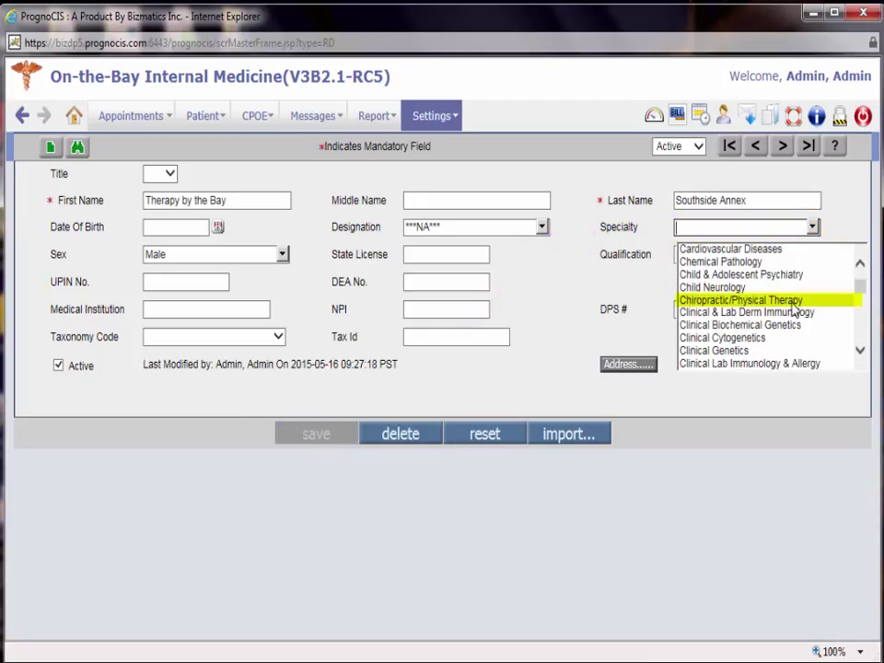
left_click(793, 304)
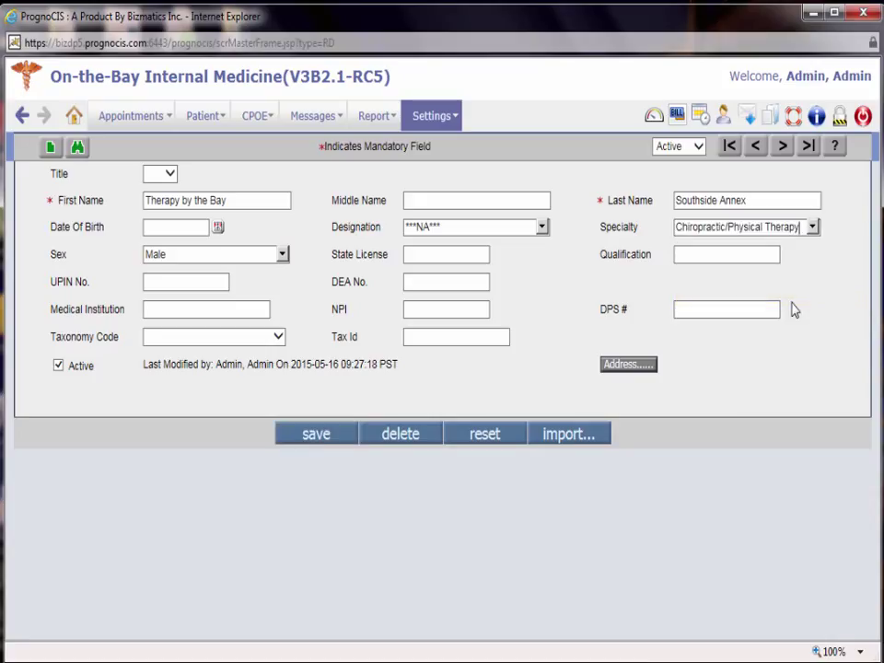
left_click(322, 441)
Fill in another referring doctor record with the provider's first and last name and the Chiropractic/Physical Therapy specialty
left_click(160, 198)
type("W")
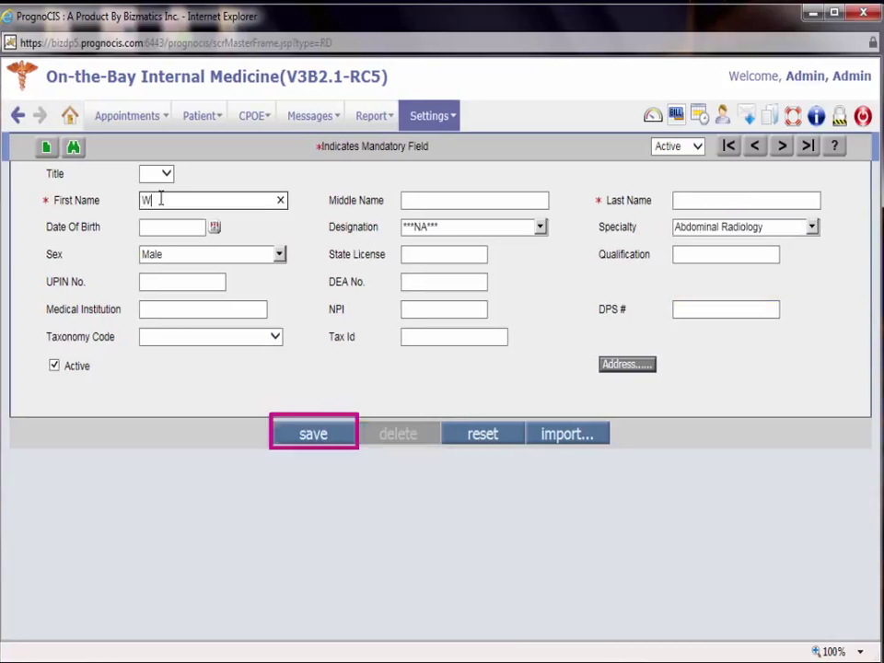
type("ill")
left_click(702, 199)
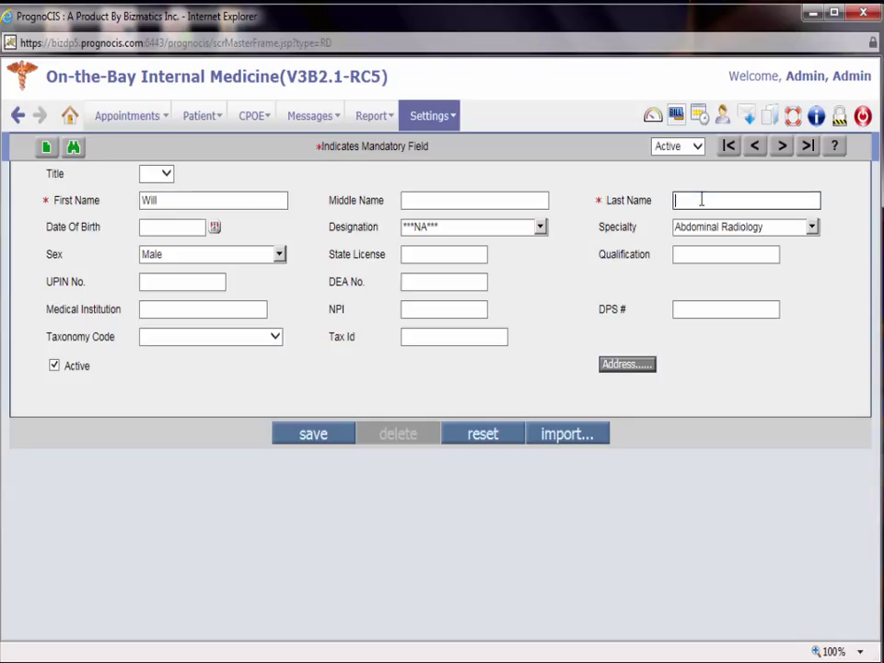
type("Halstead")
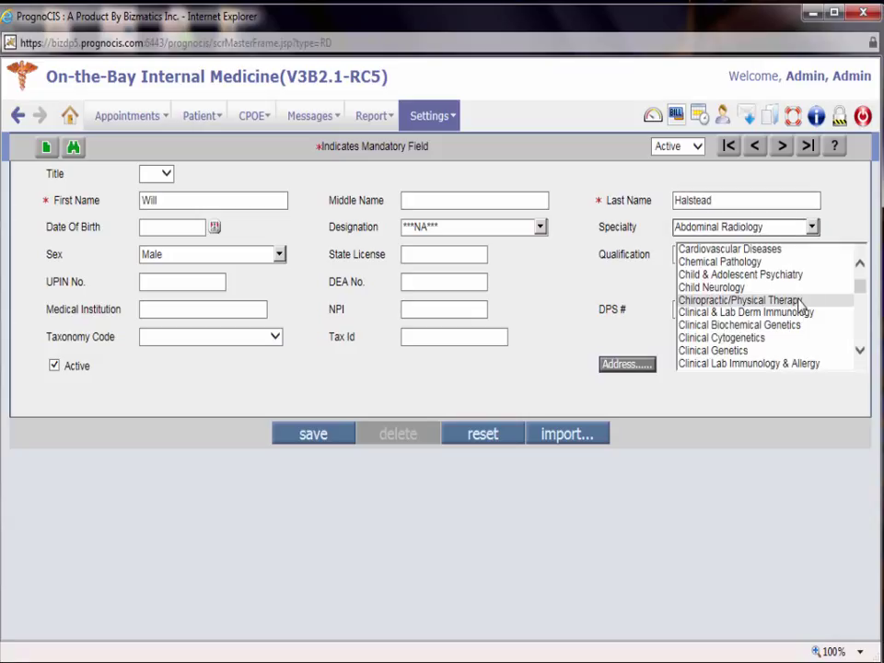
left_click(798, 300)
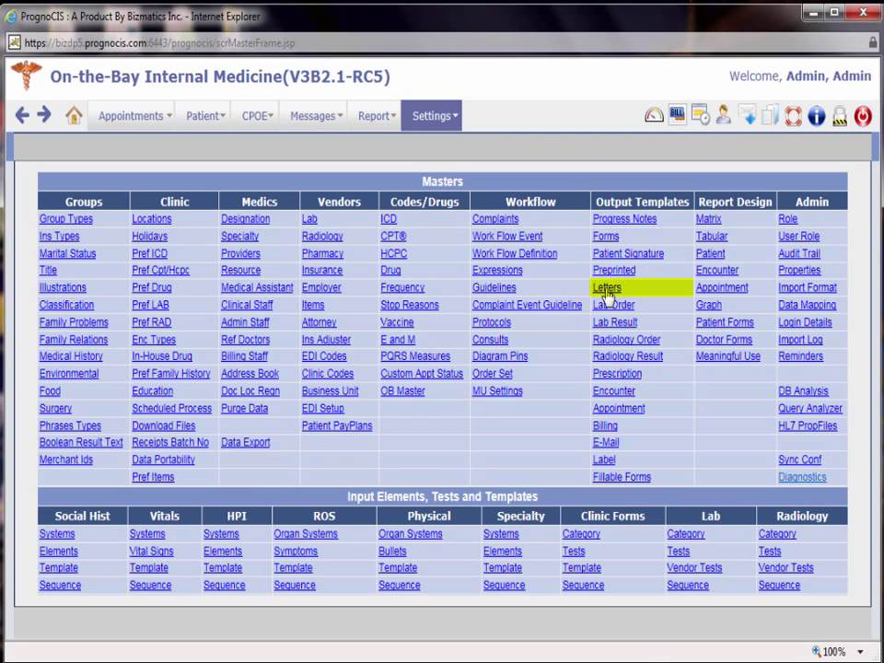
Open the LET - Consult/Referral to Other letter template and read through its content
left_click(607, 289)
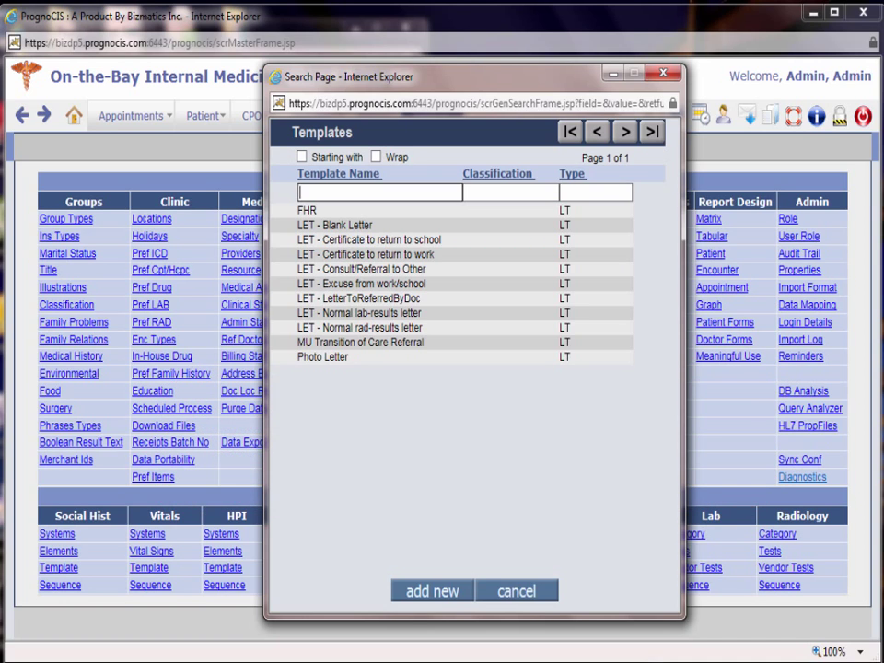
left_click(376, 270)
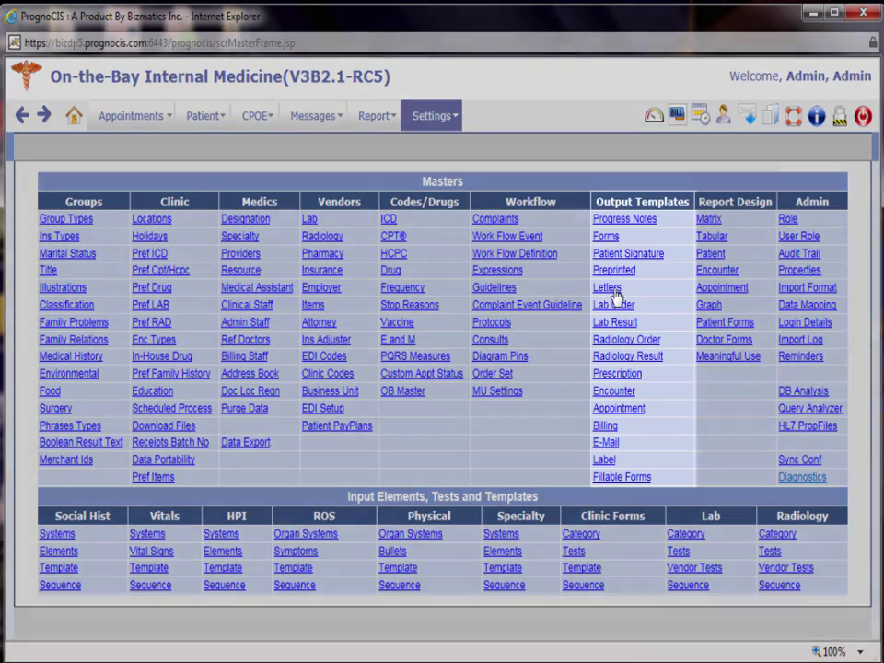
left_click(614, 293)
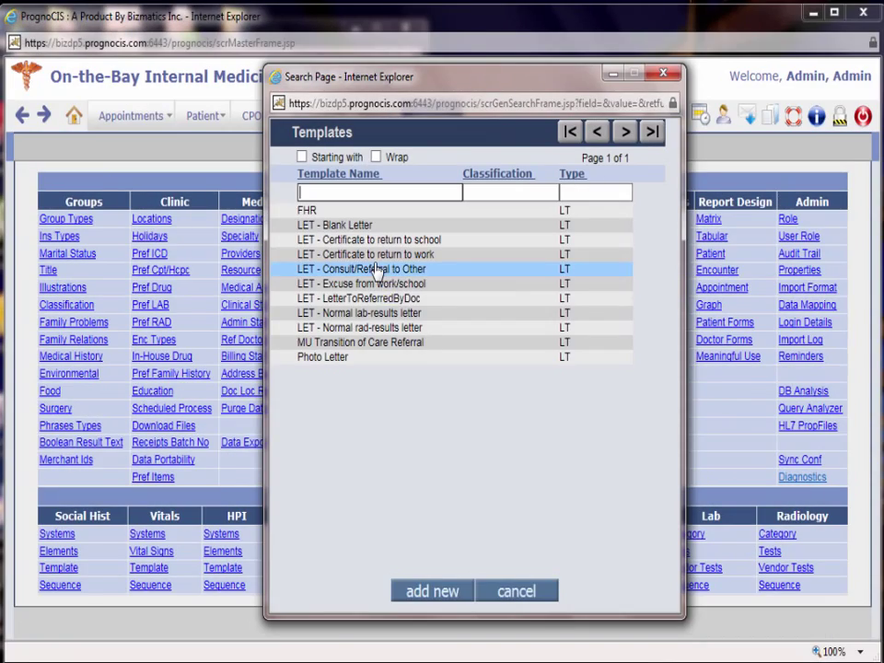
left_click(377, 269)
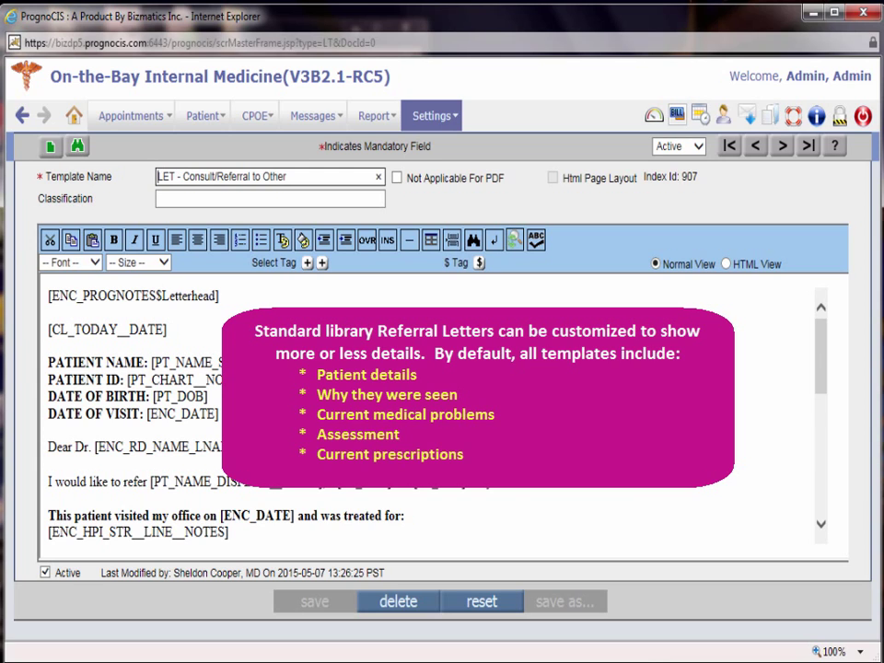
left_click_drag(821, 351, 818, 443)
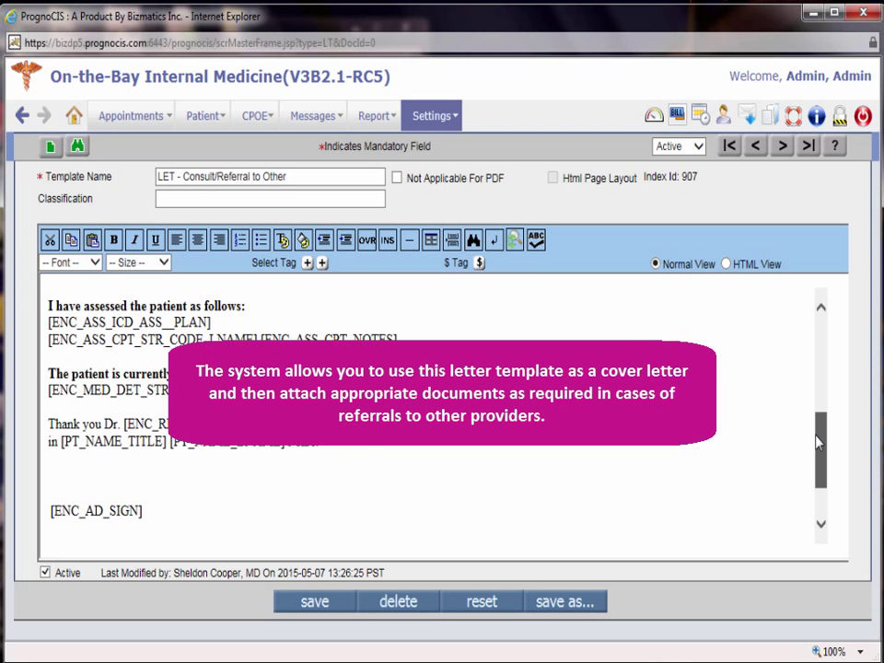
left_click_drag(816, 443, 831, 330)
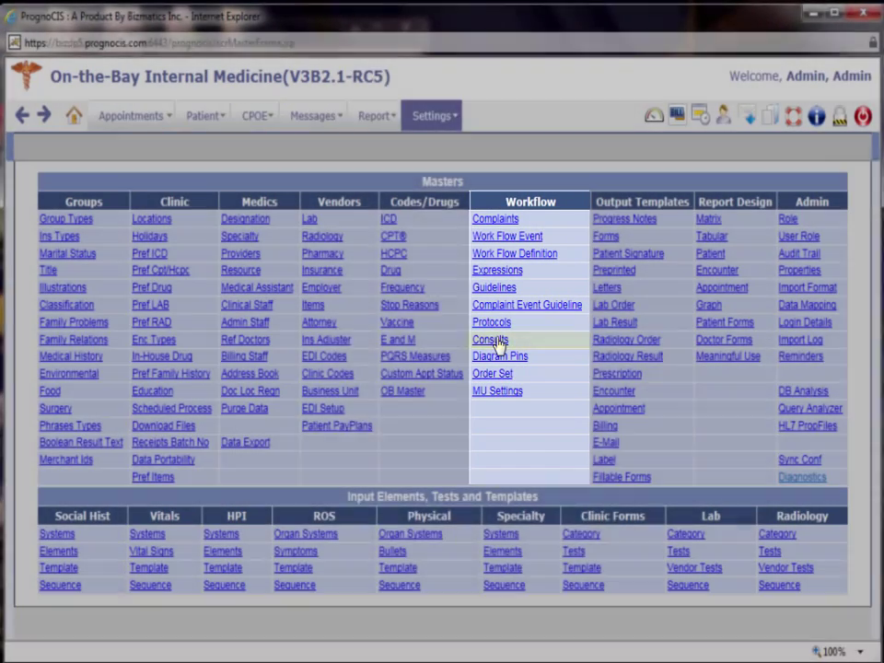
Create a new consult named Chiropractor/Physical Therapy with the specialty Chiropractic/Physical Therapy
left_click(491, 340)
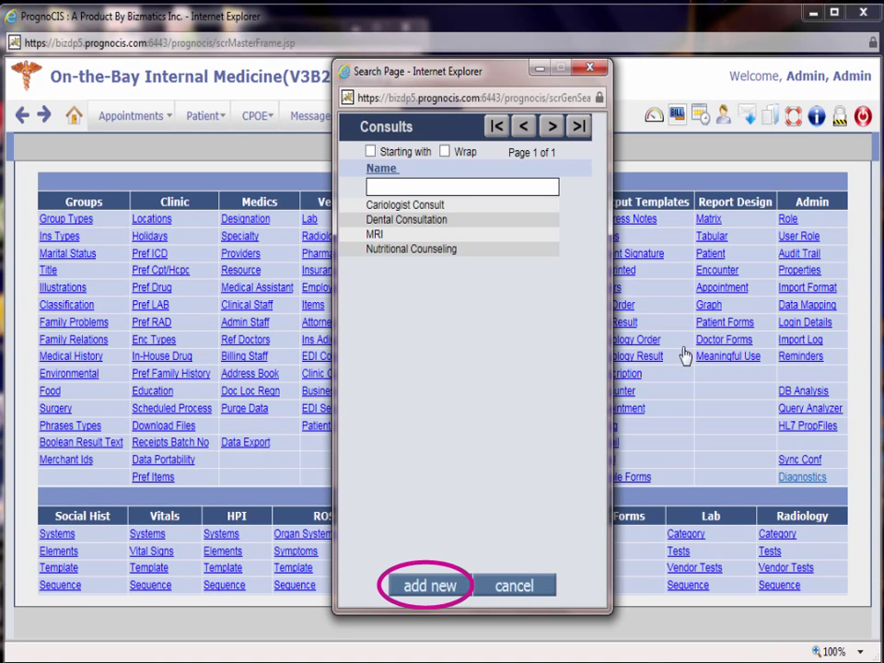
left_click(416, 588)
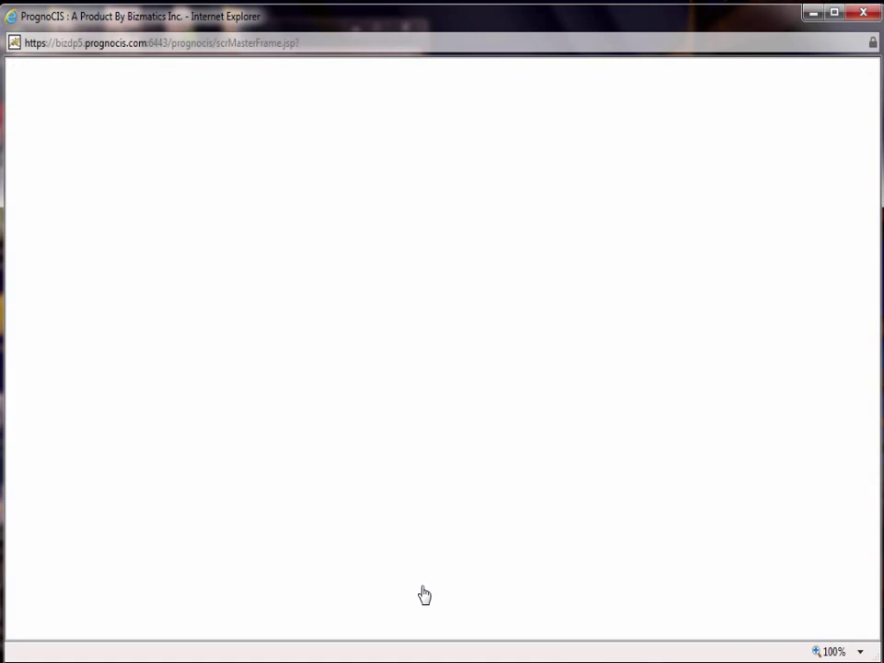
left_click(335, 189)
type("Chiropract")
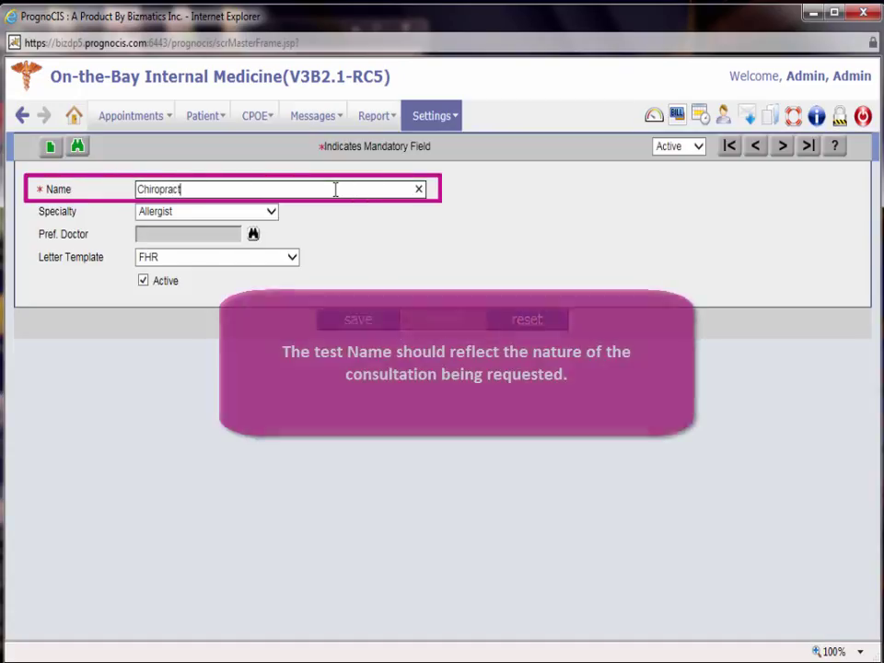
type("or ")
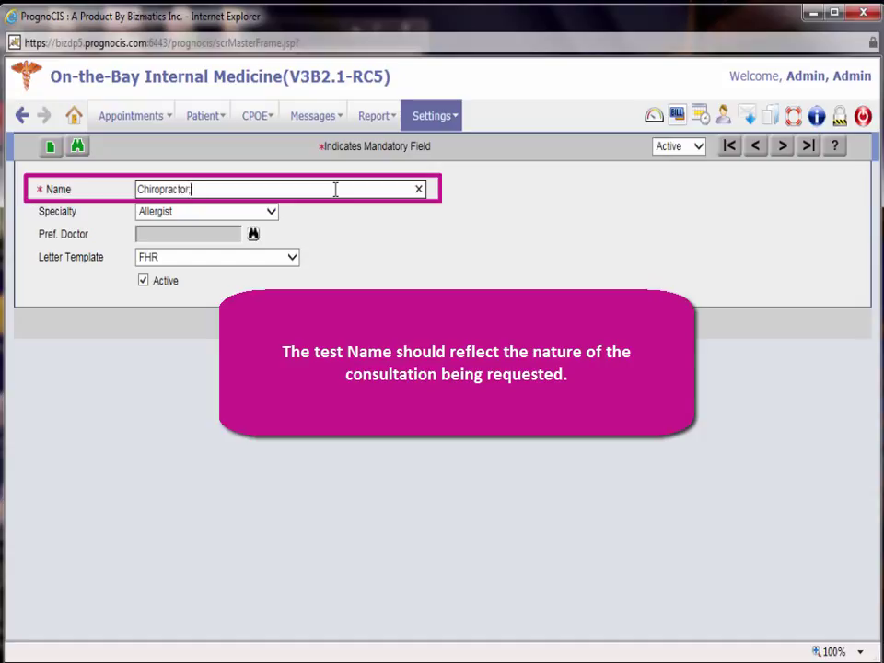
type("/Physical Th")
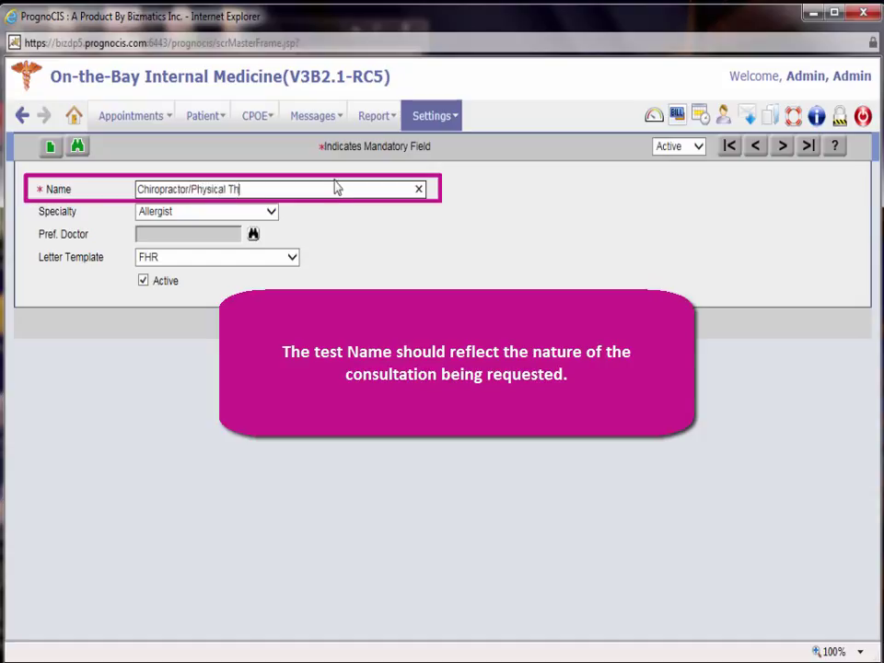
type("erapy")
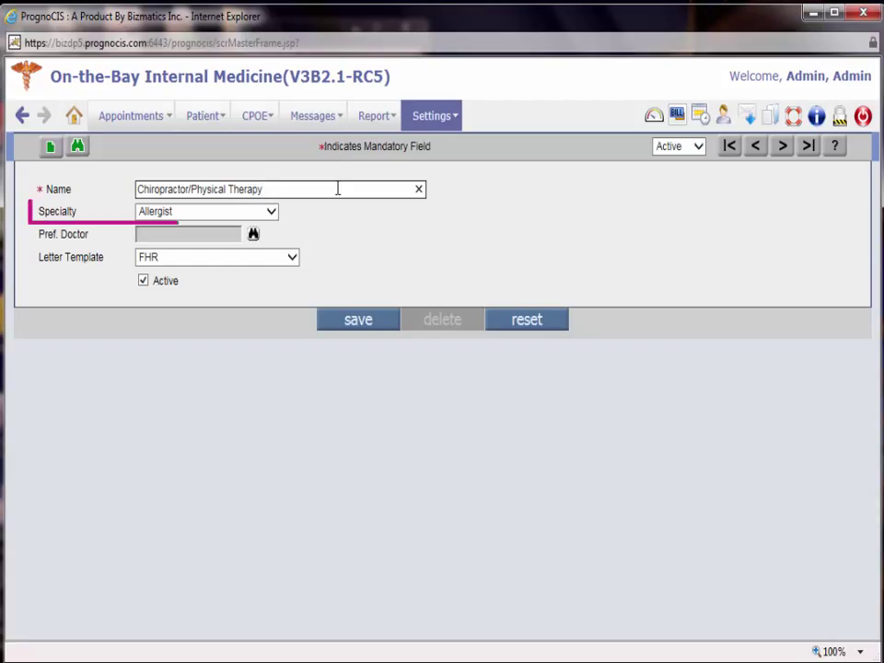
left_click(272, 214)
left_click(262, 237)
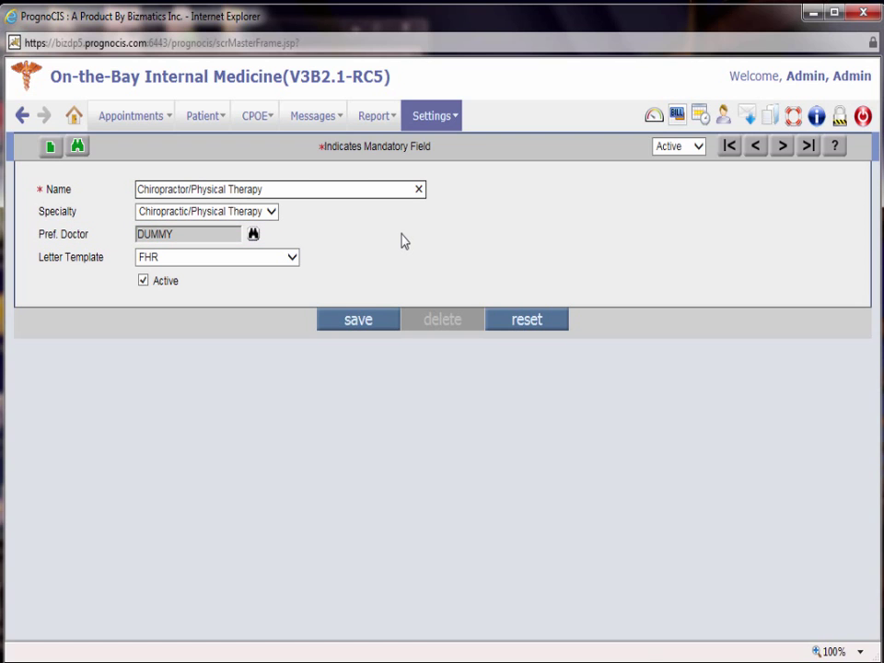
View the consult's preferred doctor choices without picking one, and set its letter template to LET - Consult/Referral to Other
left_click(253, 234)
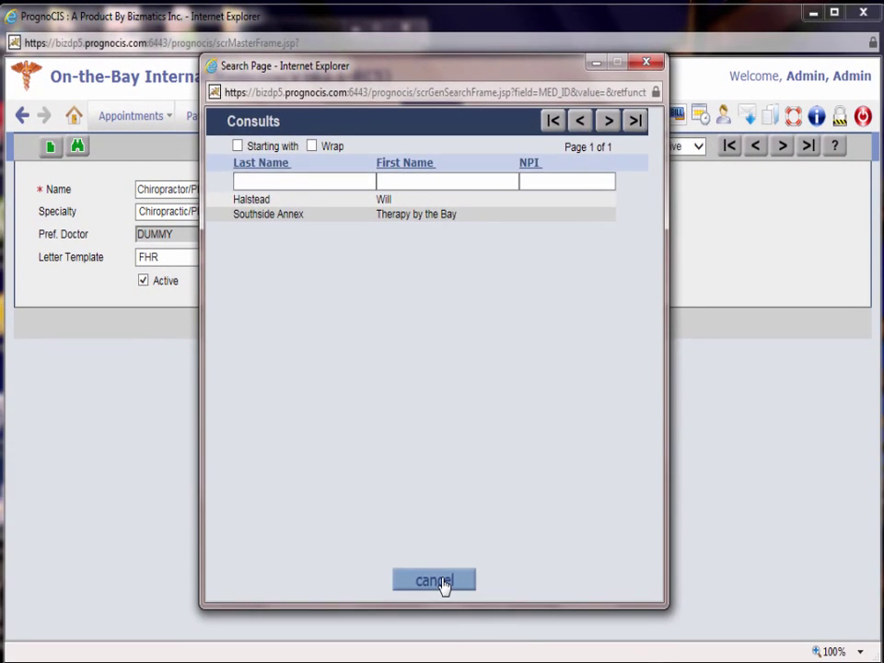
left_click(447, 659)
left_click(289, 258)
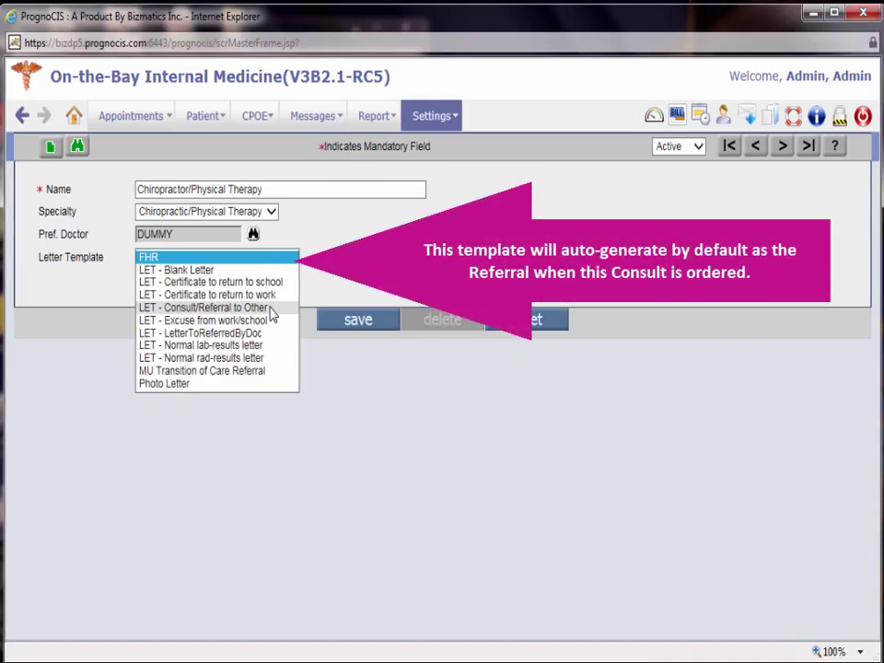
left_click(272, 314)
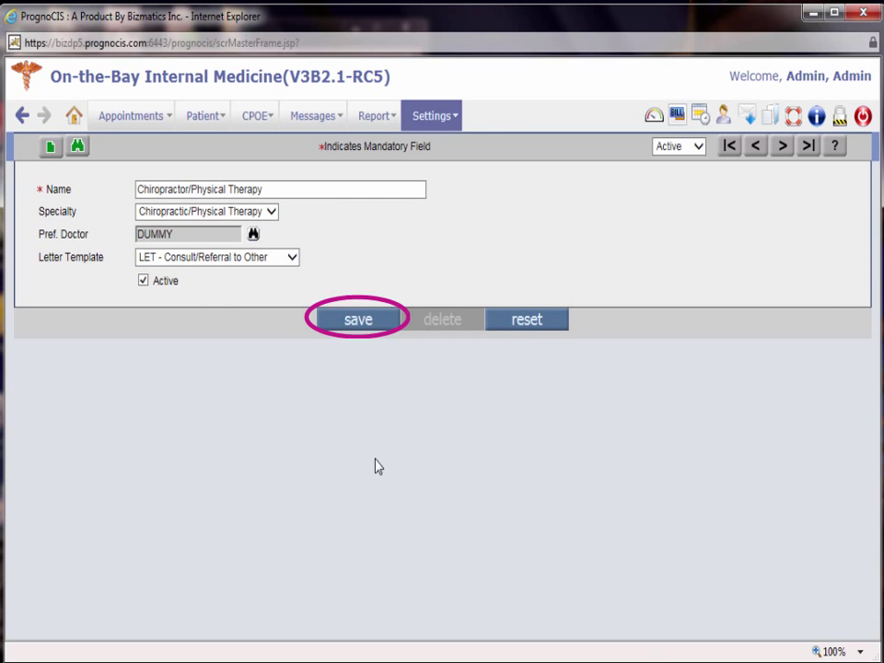
Save the new Chiropractor/Physical Therapy consult
left_click(353, 324)
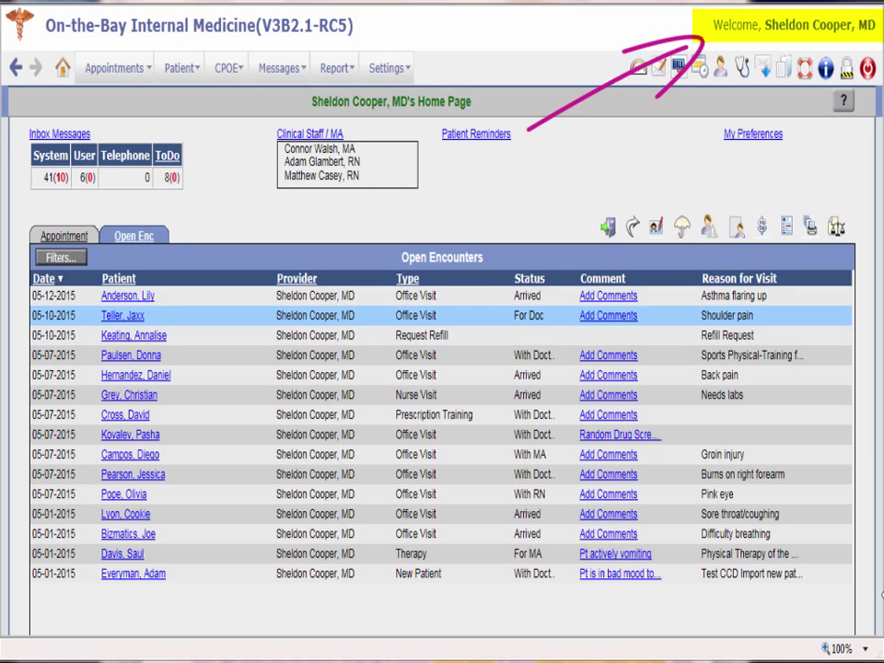
Open the patient's 05-10-2015 shoulder pain encounter and add the Chiropractor/Physical Therapy consult to its assessment plan
left_click(125, 316)
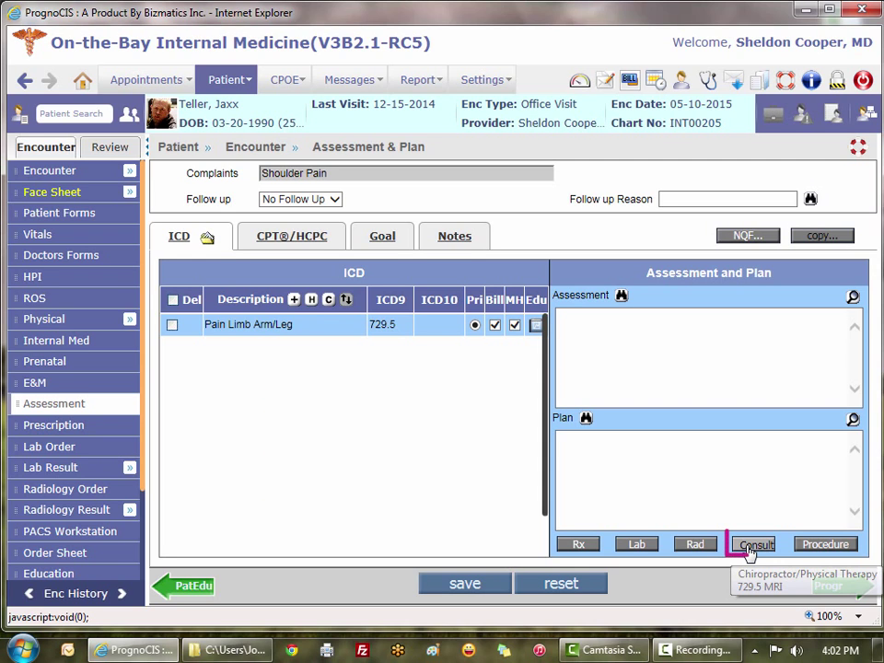
left_click(751, 549)
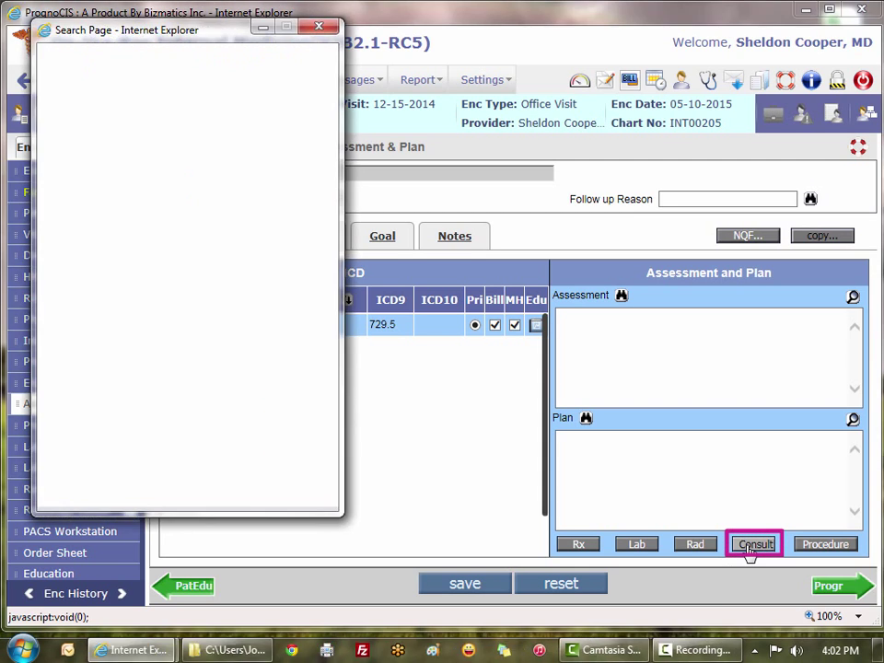
left_click(161, 151)
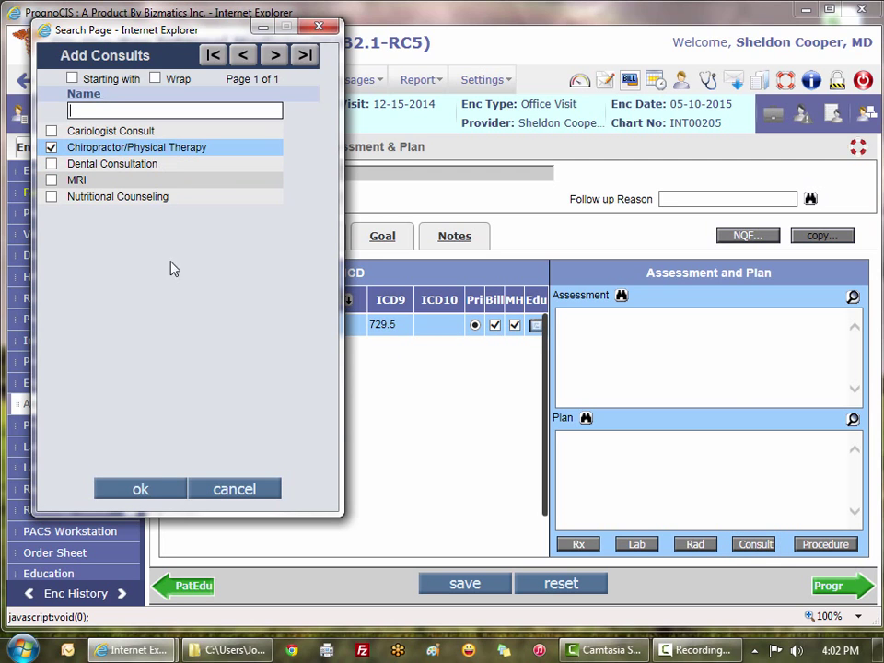
left_click(162, 490)
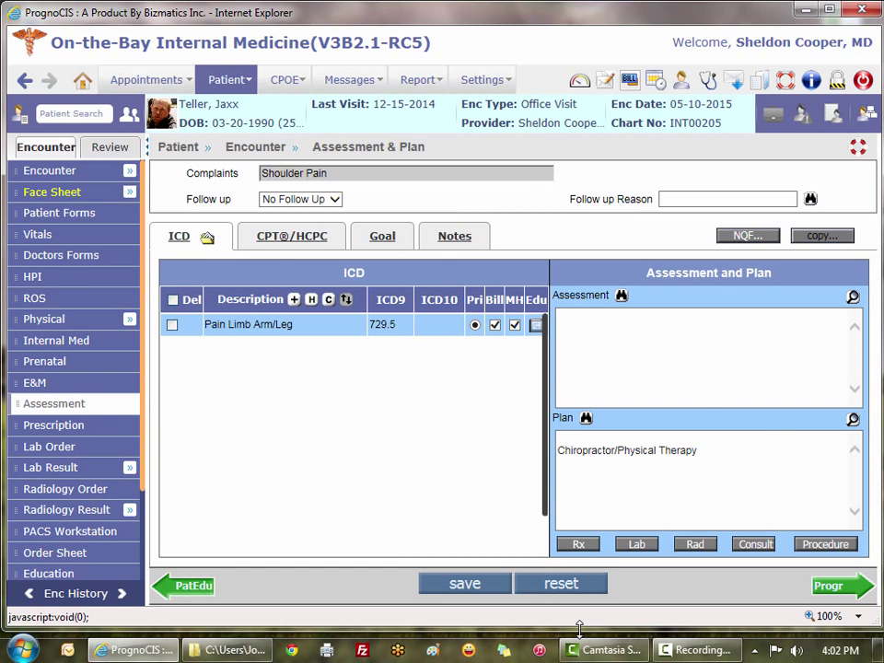
Open the encounter's Patient Workflow and show its available status choices
left_click(869, 113)
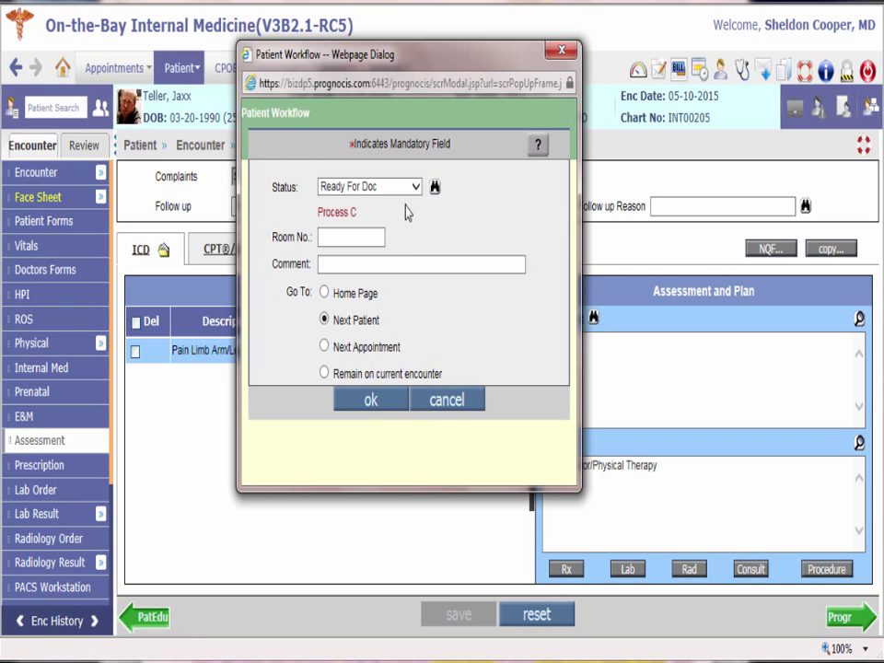
left_click(415, 187)
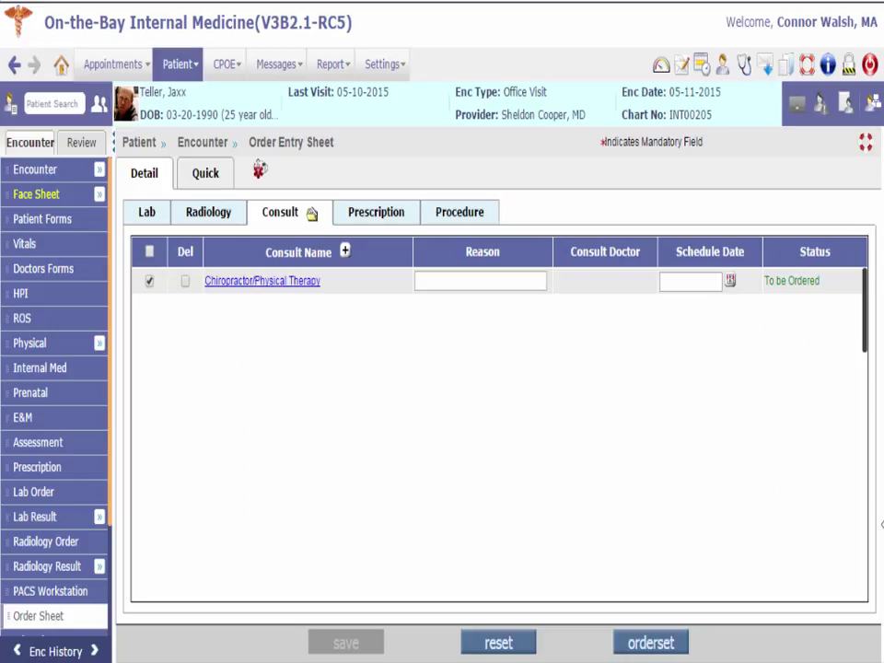
Order the Chiropractor/Physical Therapy consult from the Order Sheet, with the chosen referring doctor assigned
left_click(262, 280)
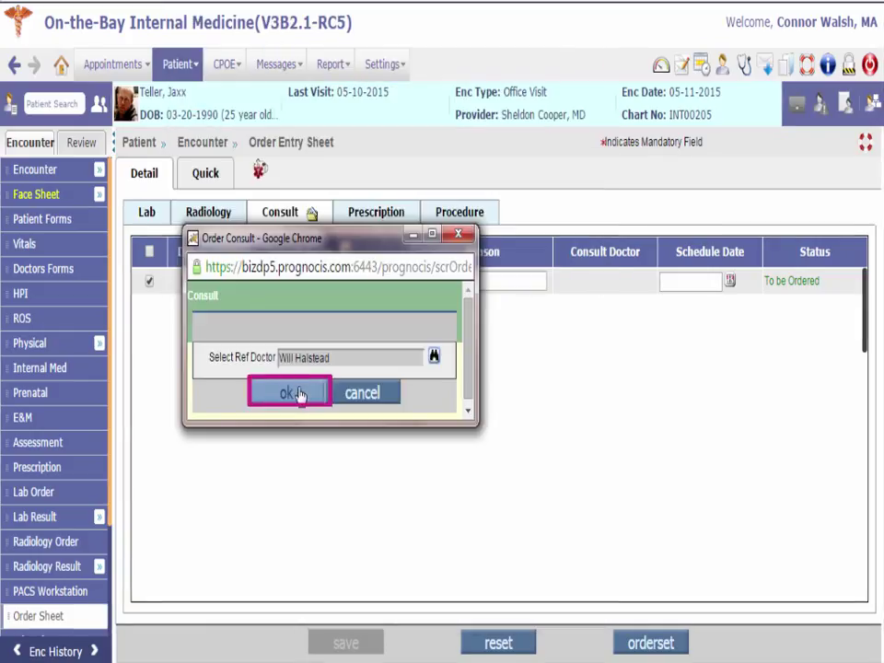
left_click(302, 396)
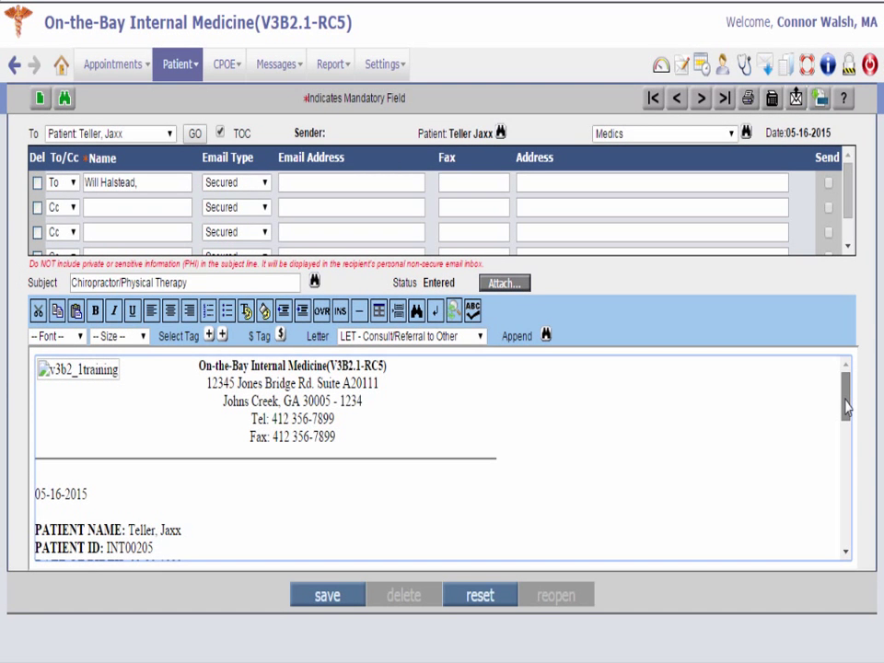
Review the Chiropractor/Physical Therapy referral letter and preview its entry in the encounter's Document List
mouse_move(846, 406)
left_mouse_down()
mouse_move(839, 513)
mouse_move(855, 399)
left_mouse_up()
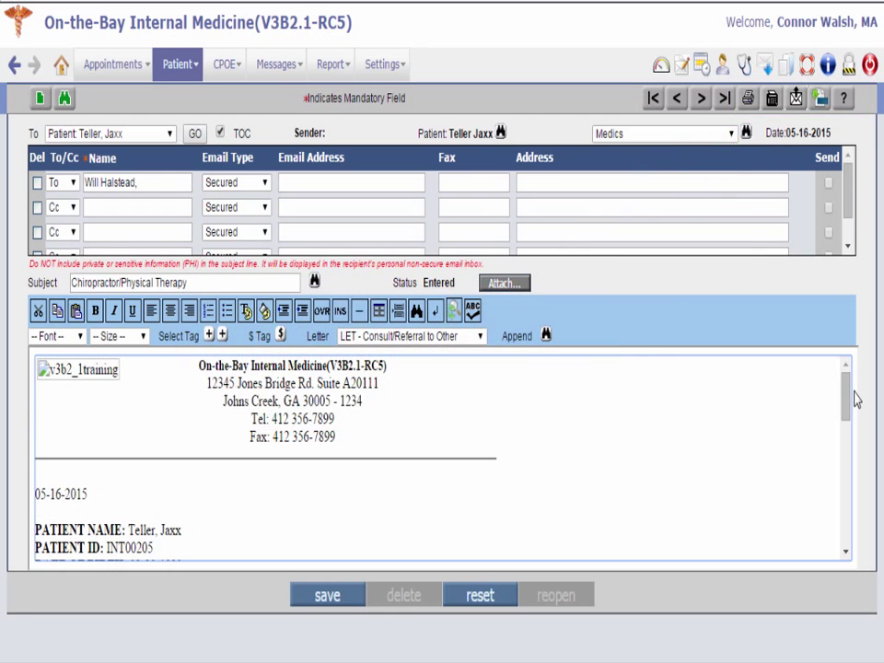
left_click(15, 625)
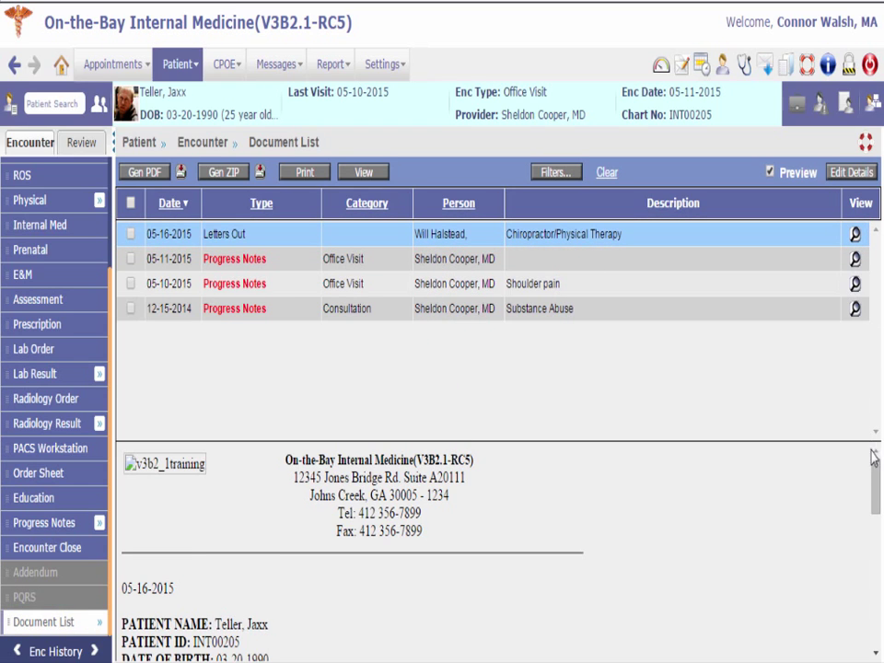
mouse_move(876, 483)
left_mouse_down()
mouse_move(872, 564)
mouse_move(879, 465)
left_mouse_up()
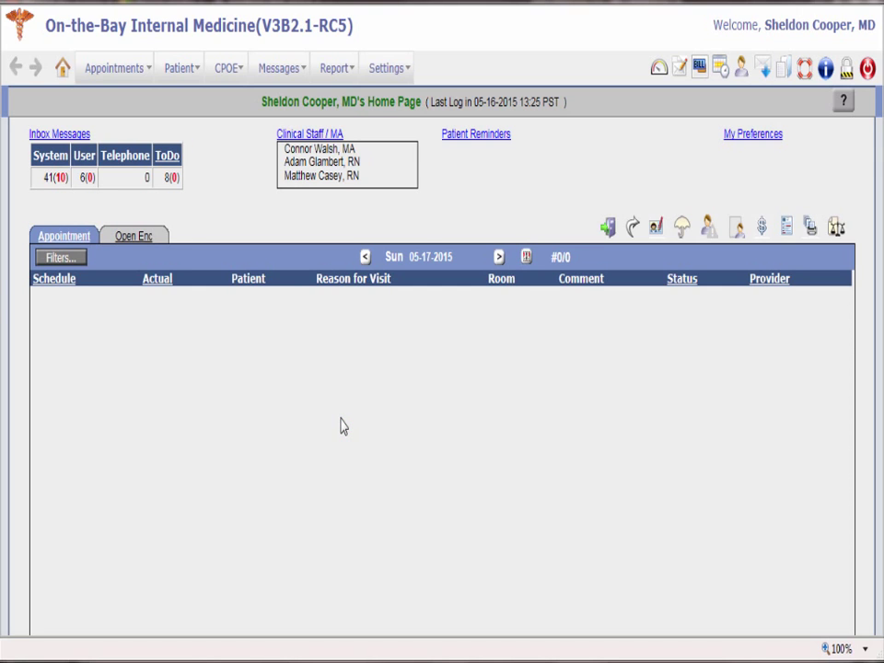
Open Letters-Out for a patient found by last name and start a new outgoing letter
left_click(182, 67)
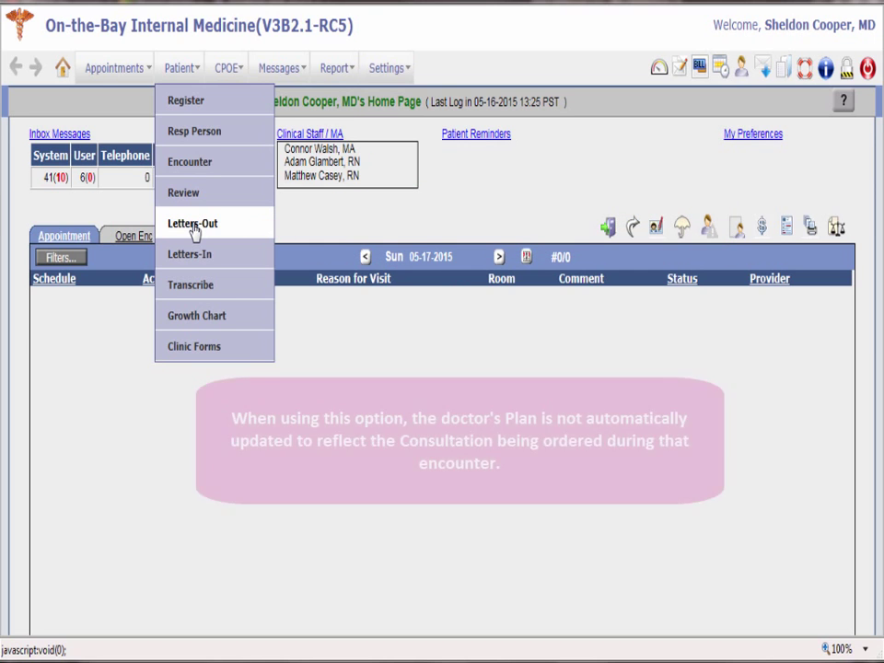
left_click(193, 225)
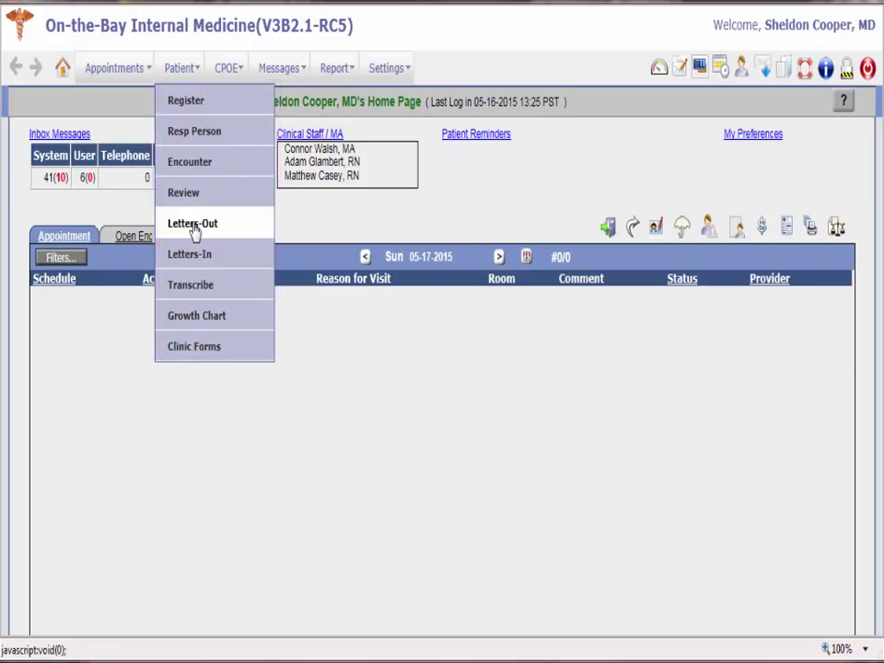
left_click(194, 230)
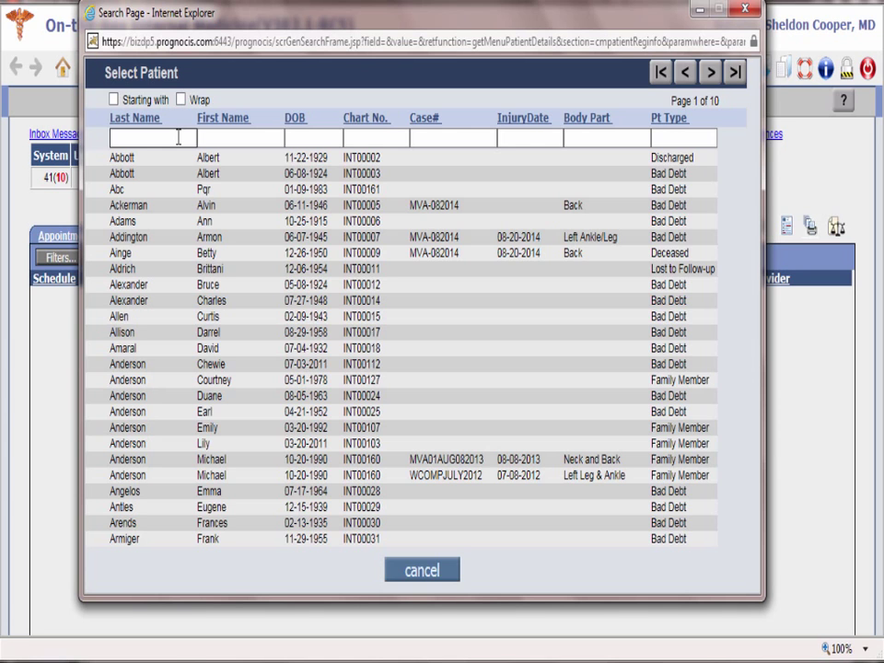
type("smith")
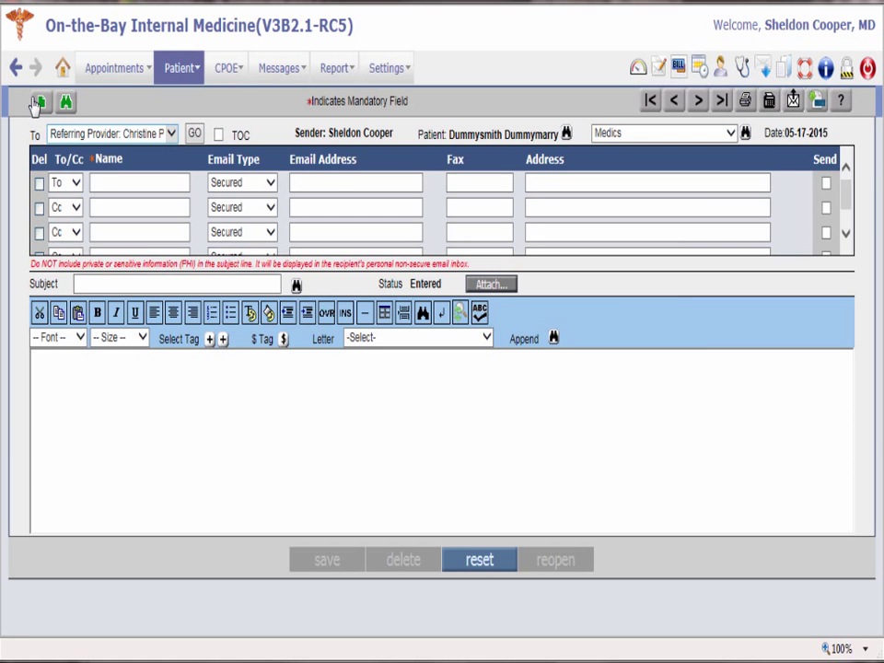
left_click(35, 105)
Open the Clinic Forms for the patient and add a new Outside Consultation Request form
left_click(173, 70)
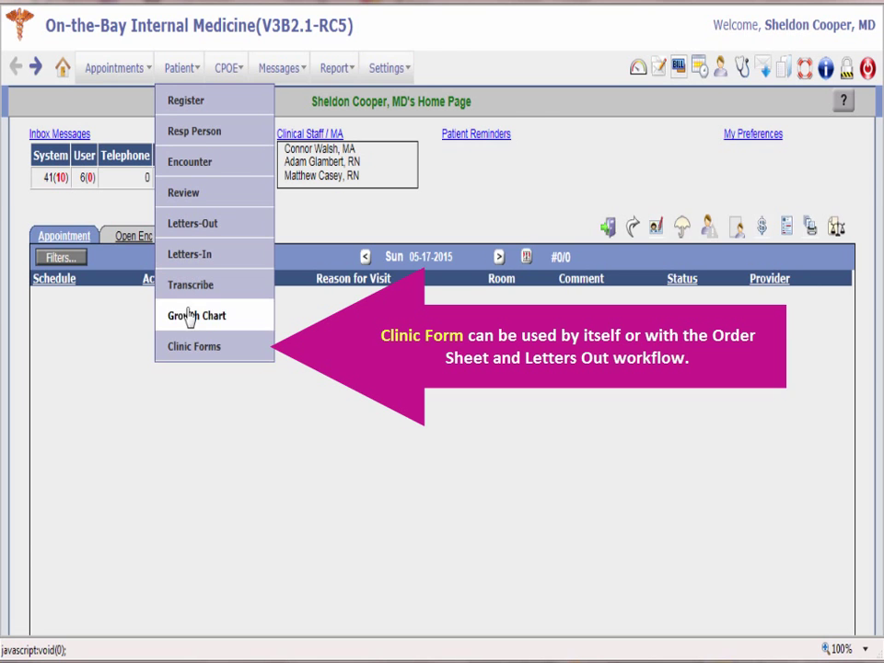
left_click(193, 347)
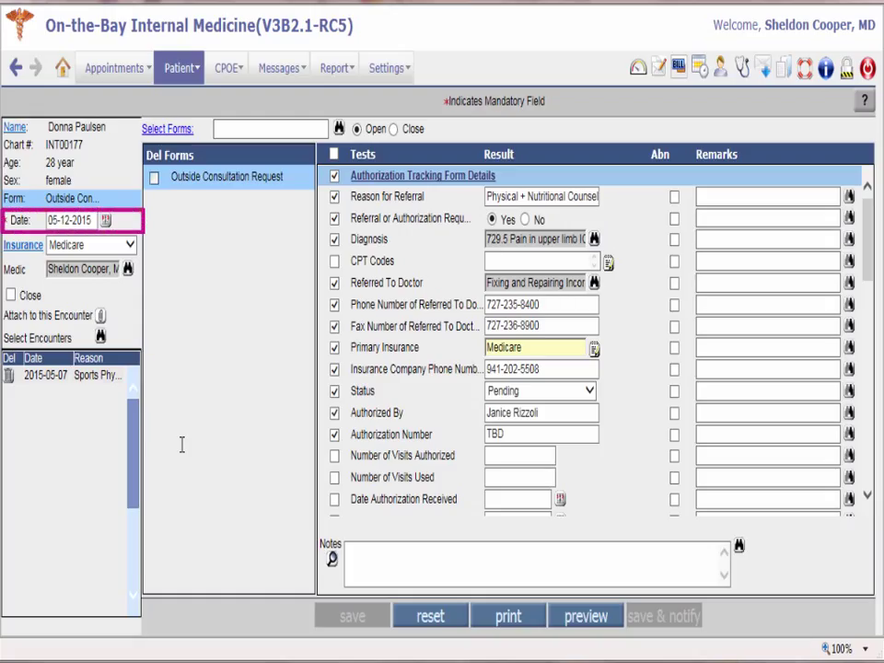
left_click(101, 337)
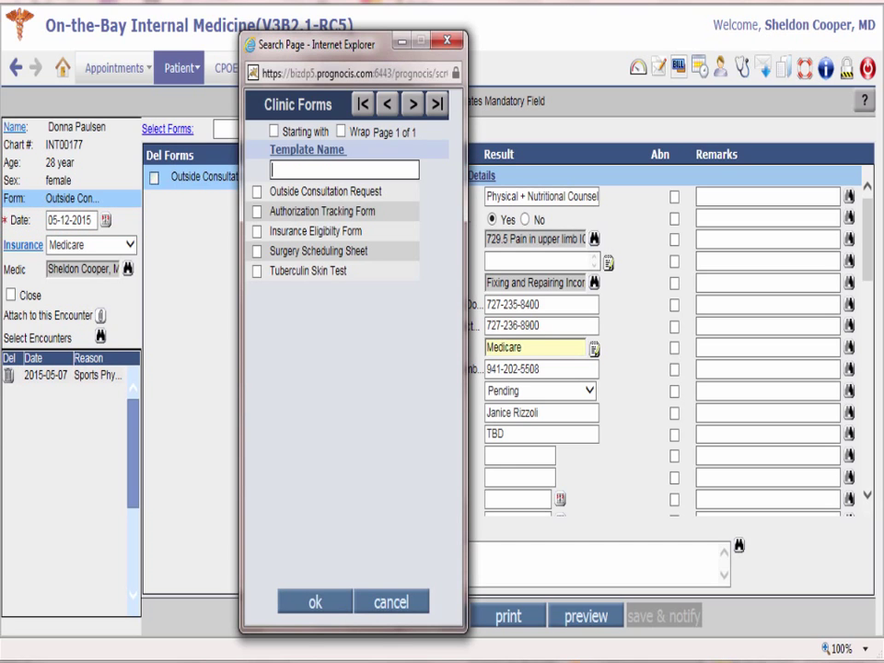
left_click(257, 191)
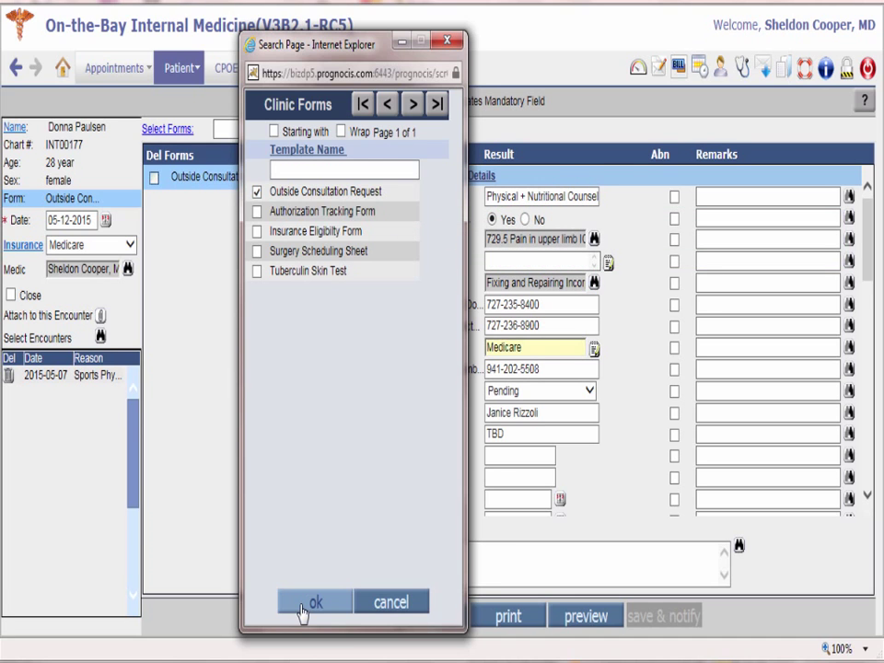
left_click(302, 606)
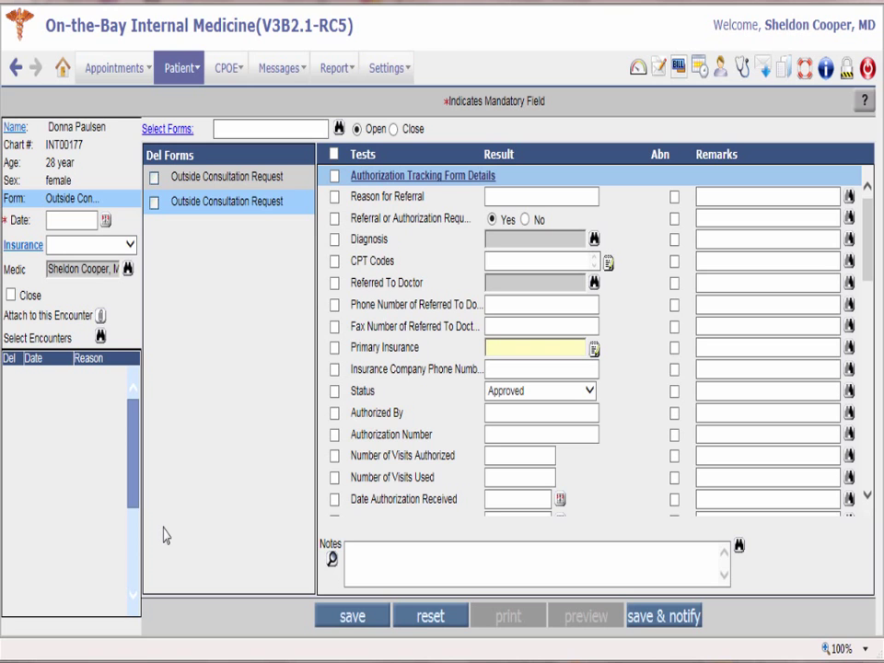
Look through the new Outside Consultation Request's fields and set its date to 05-29-2015
left_click_drag(869, 252, 863, 433)
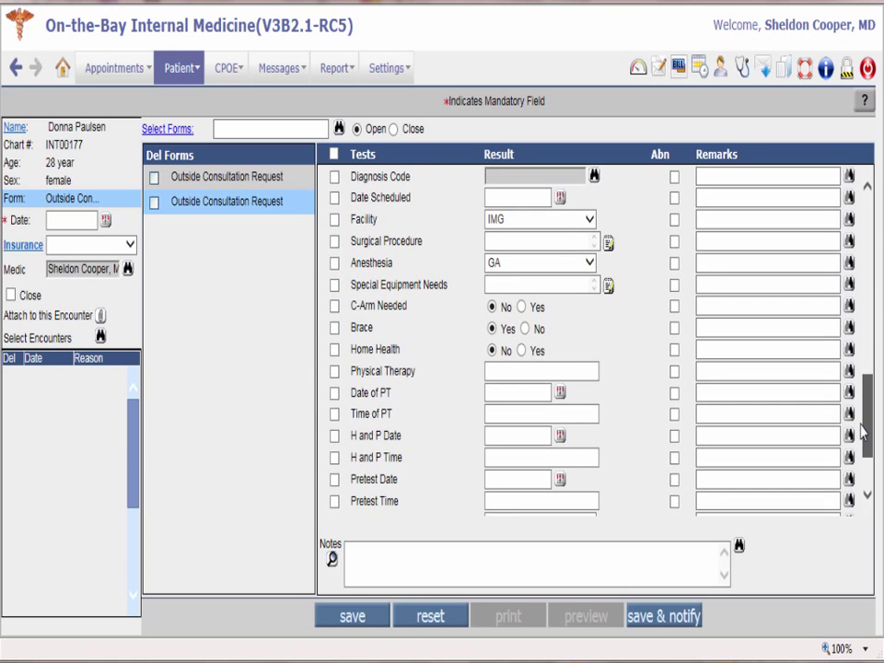
left_click_drag(863, 433, 879, 195)
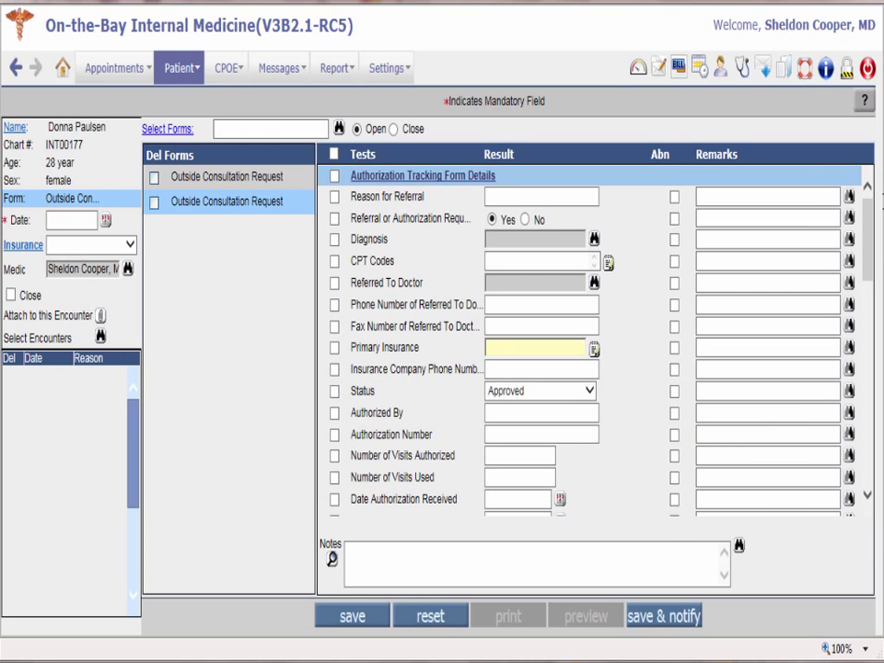
left_click(106, 221)
left_click(108, 413)
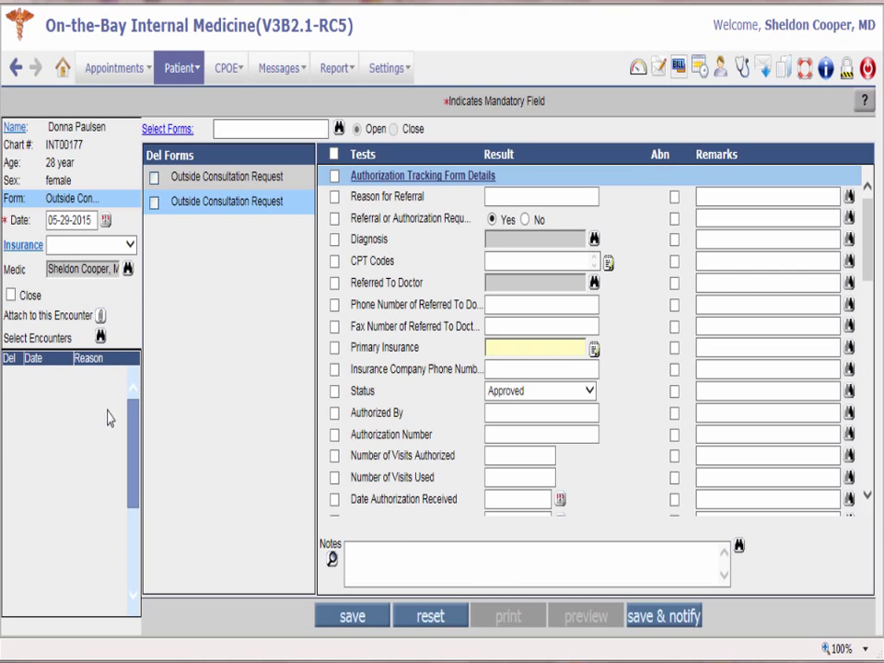
Try to save the Outside Consultation Request and notify a staff member selected from the medics
left_click(665, 616)
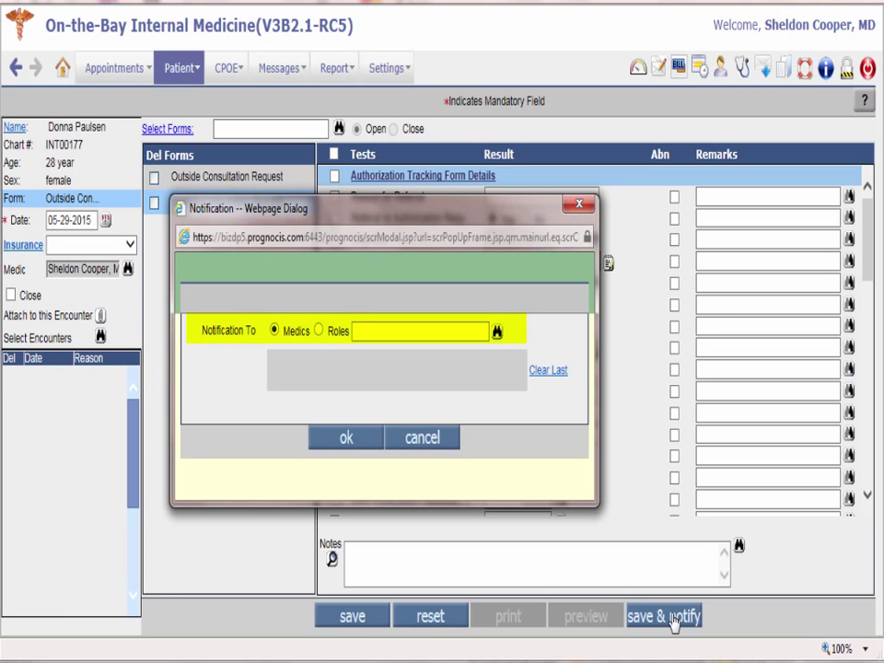
left_click(497, 331)
type("gab")
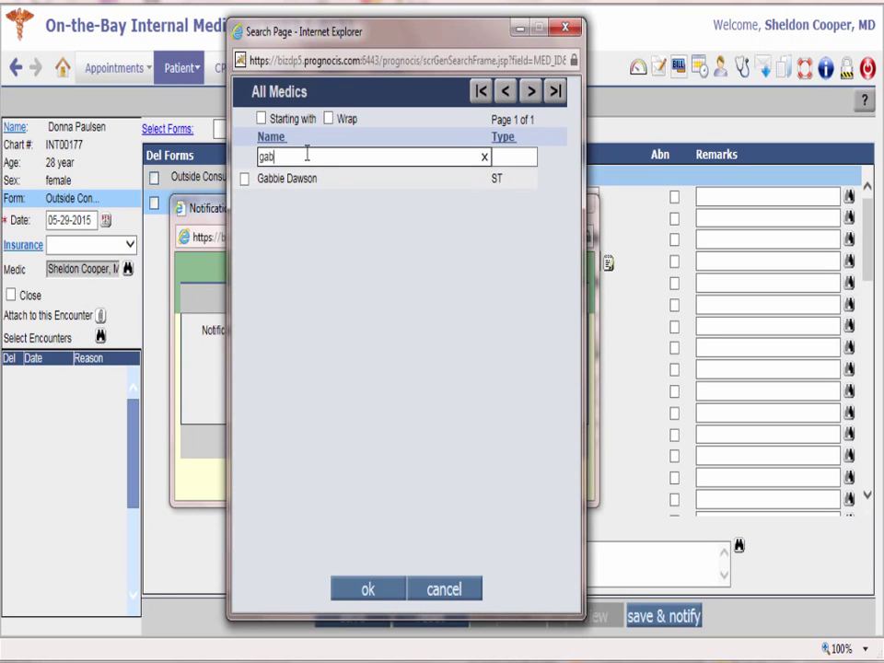
left_click(245, 180)
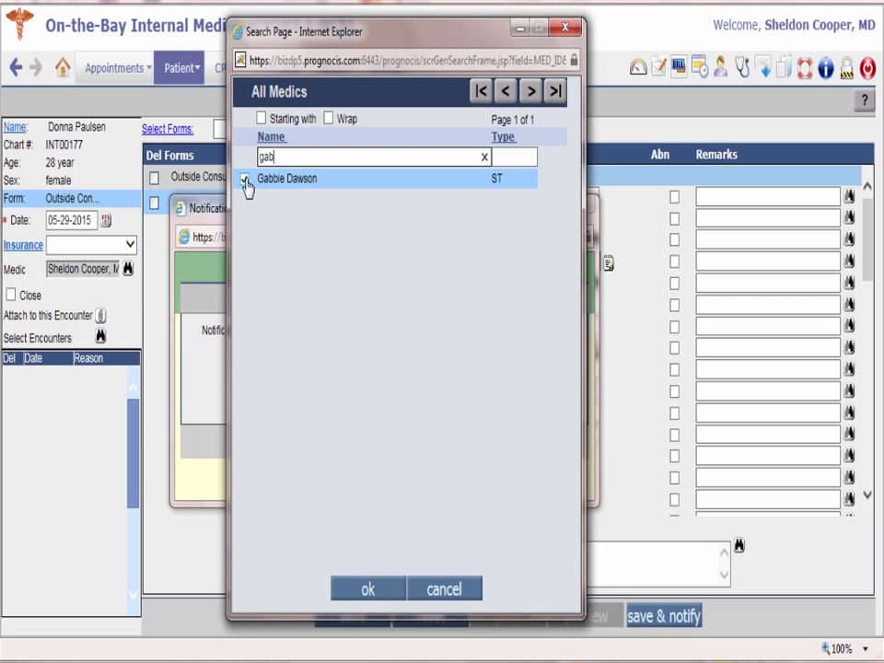
left_click(368, 590)
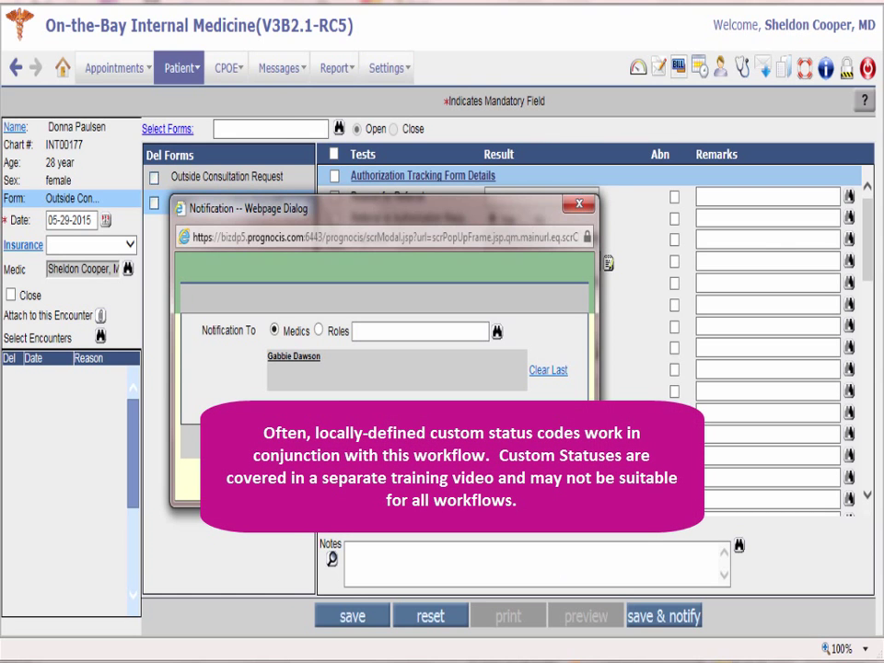
left_click(361, 442)
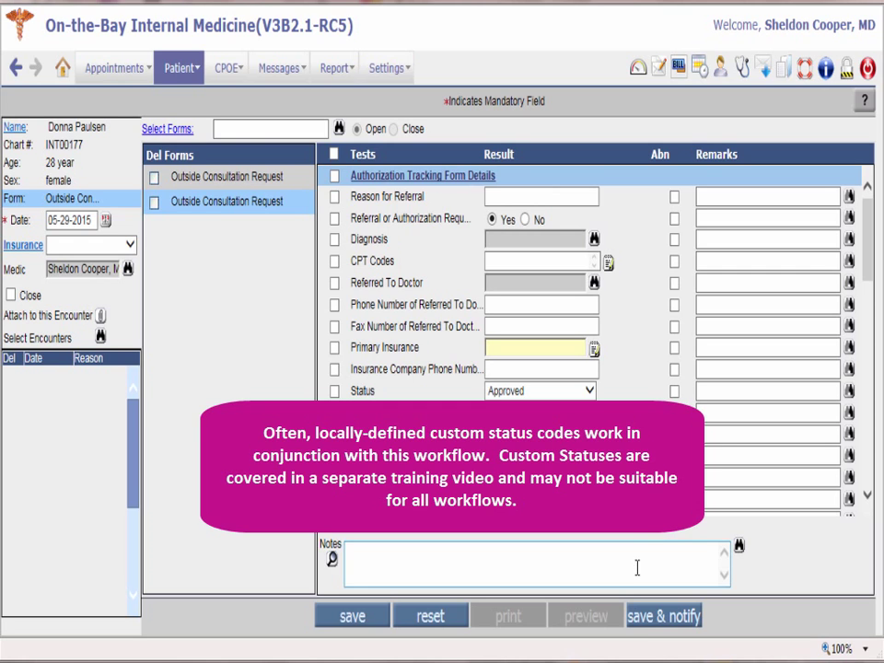
Save the 05-29-2015 consultation request with a notification addressed again to the same staff member
left_click(650, 625)
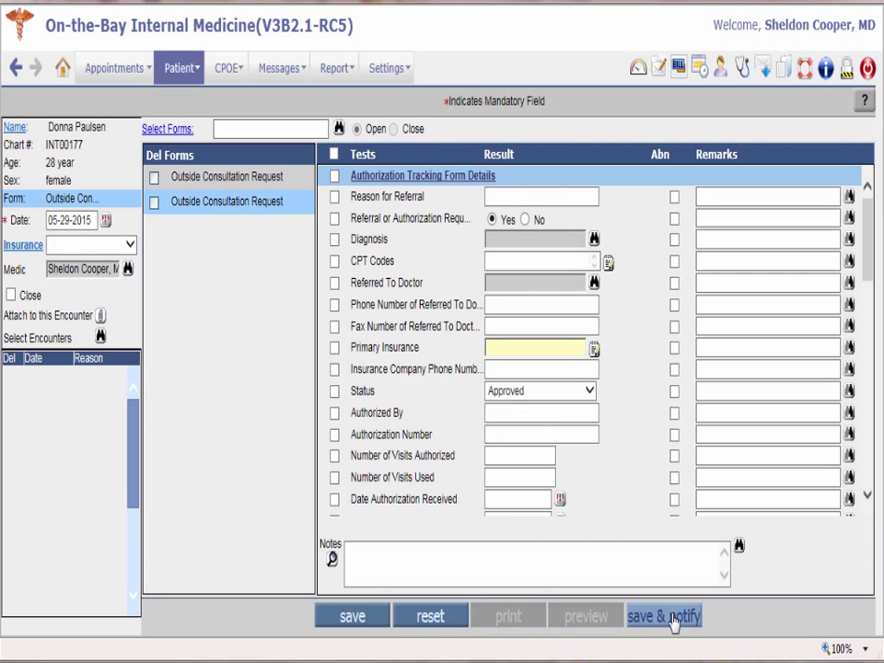
left_click(673, 618)
left_click(497, 331)
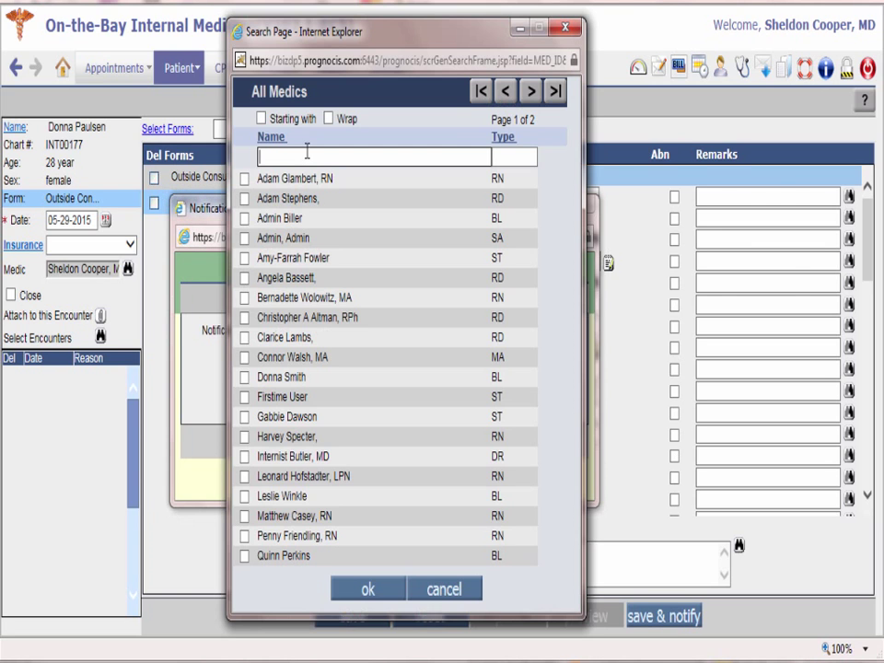
type("gab")
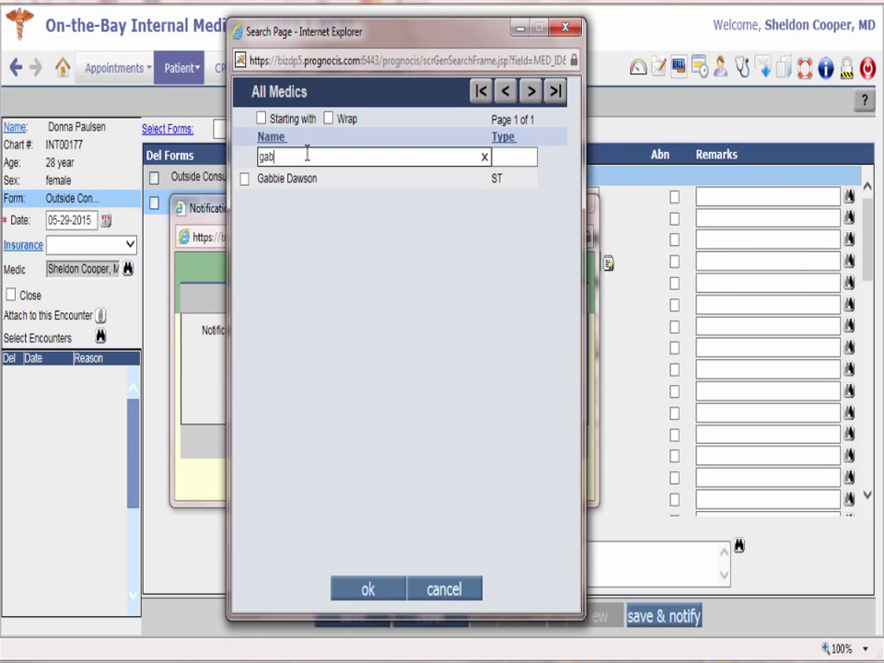
left_click(245, 180)
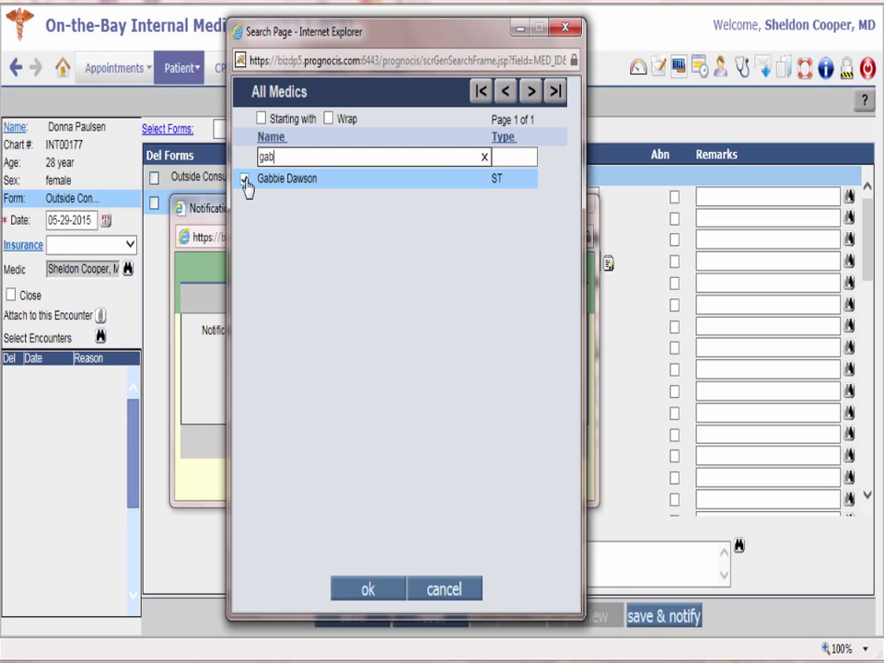
left_click(370, 592)
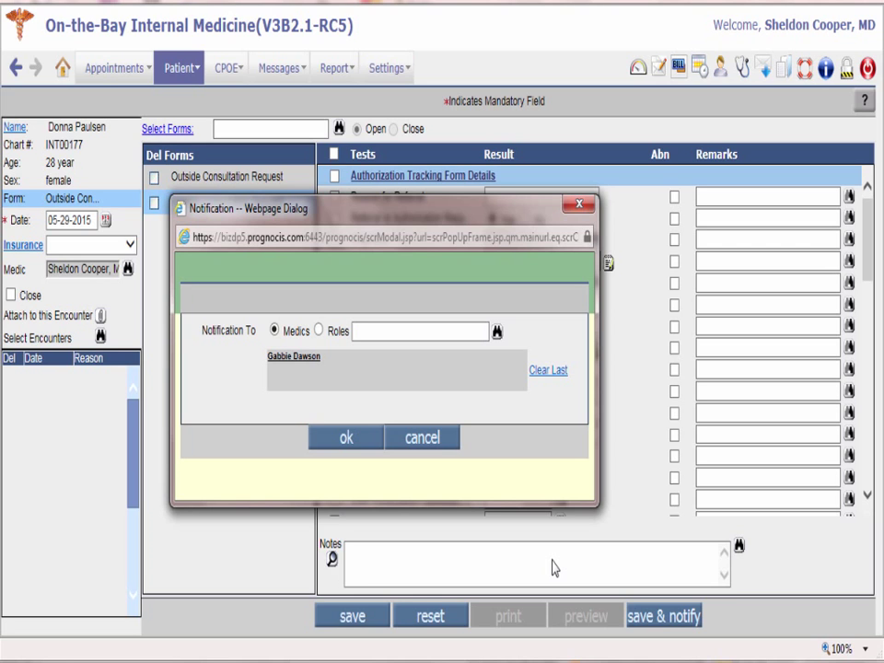
left_click(369, 442)
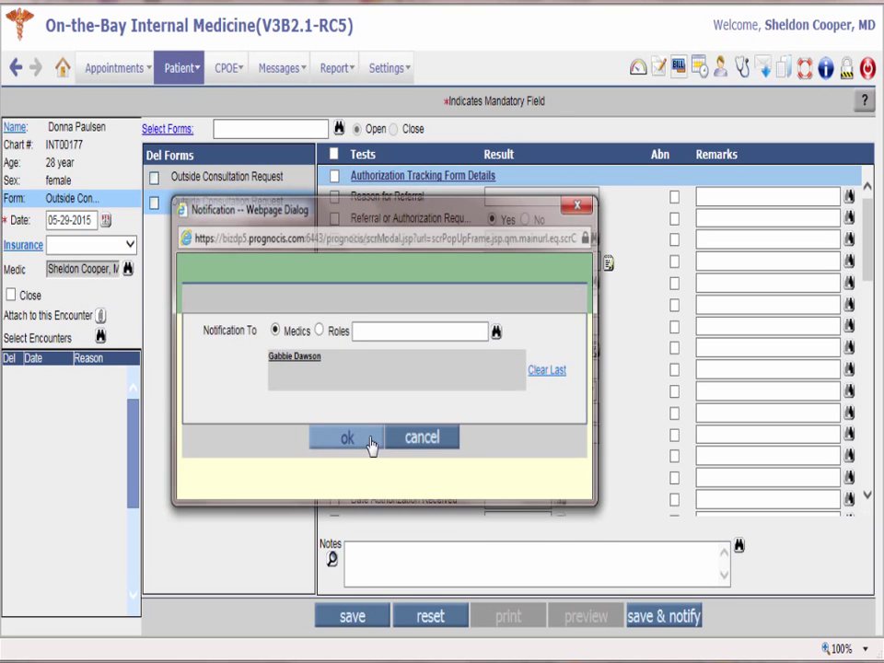
left_click(636, 613)
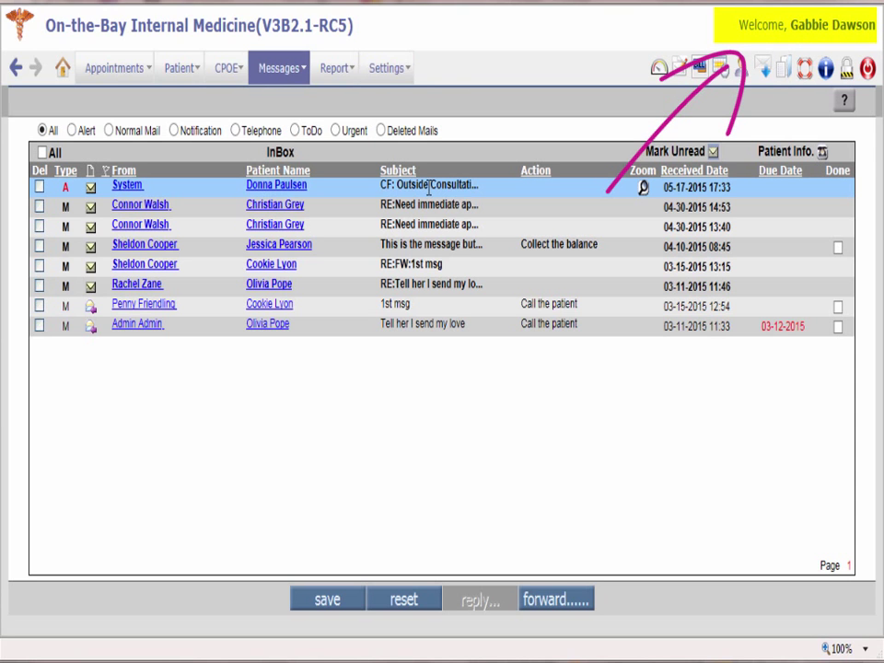